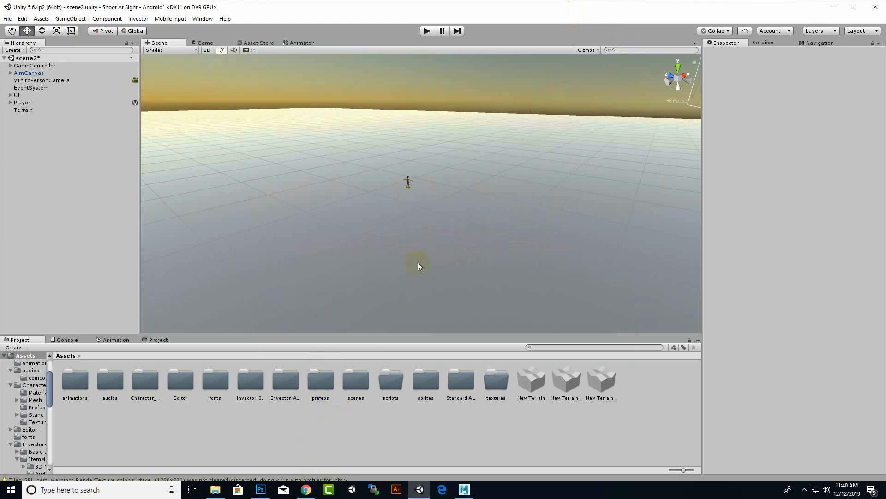
Switch to Chrome and look over the Lowpoly Fantasy Forest and Lowpoly Medieval Village asset pages
left_click(306, 490)
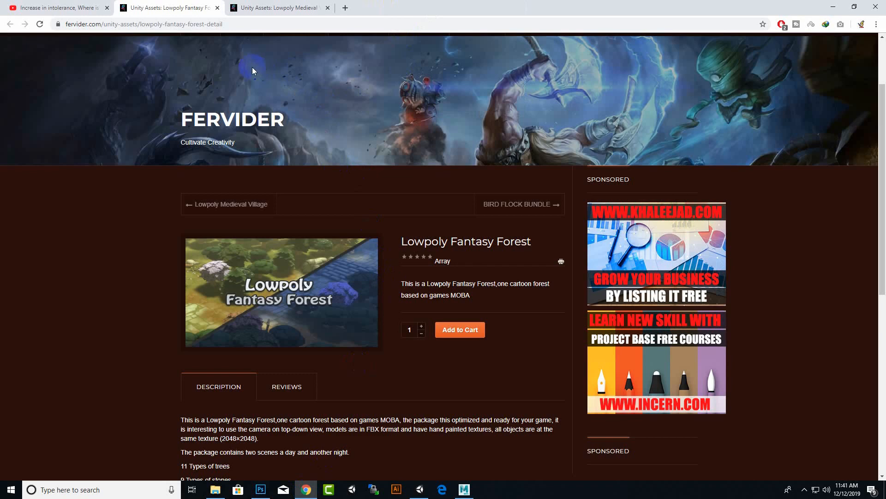
left_click(95, 26)
left_click(262, 42)
left_click(279, 7)
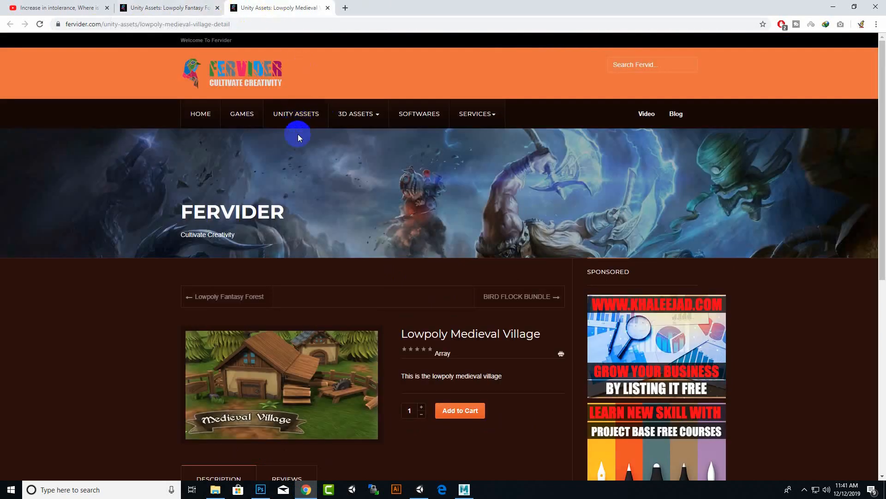
left_click(156, 4)
scroll(214, 142, "down", 6)
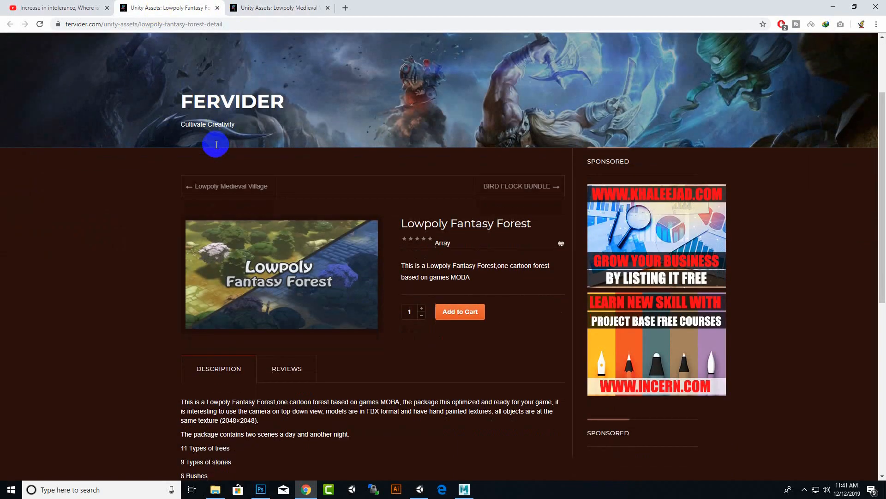
scroll(284, 236, "up", 6)
left_click(263, 8)
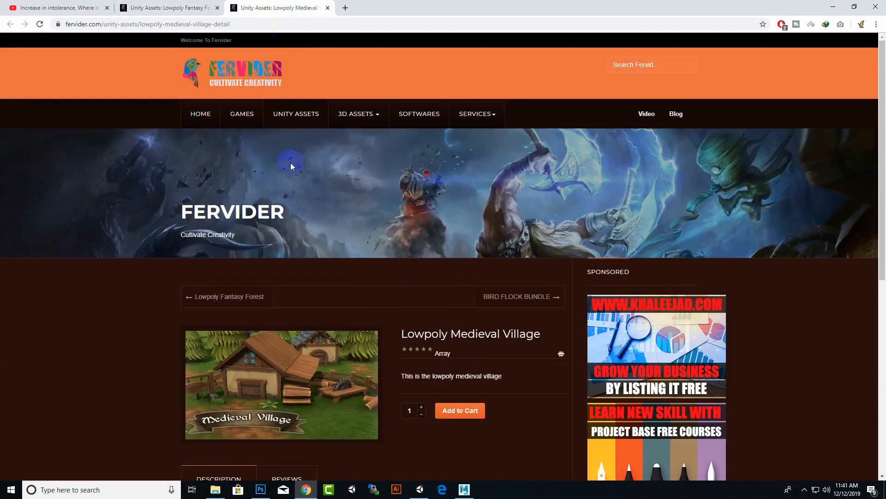
scroll(324, 291, "down", 4)
left_click(203, 7)
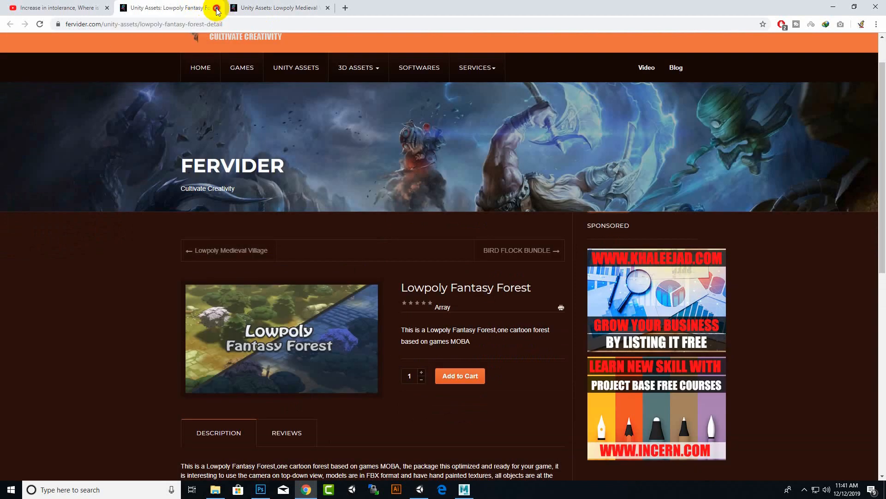
left_click(217, 9)
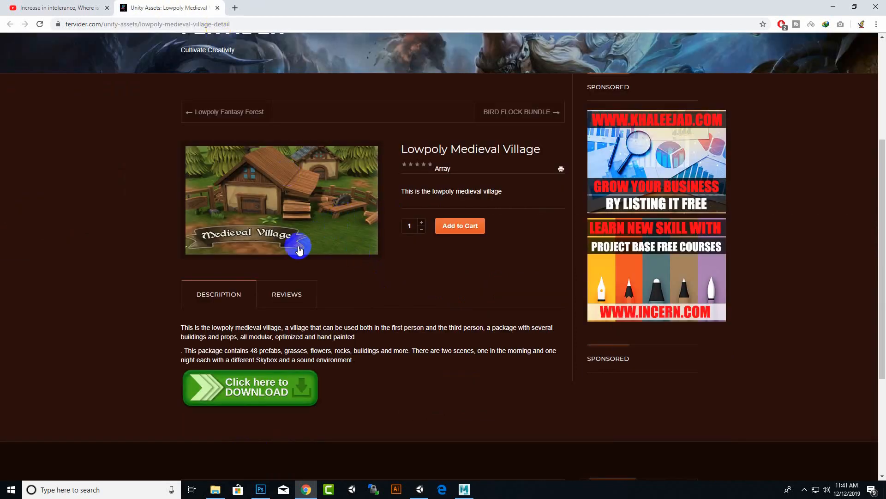
left_click(833, 7)
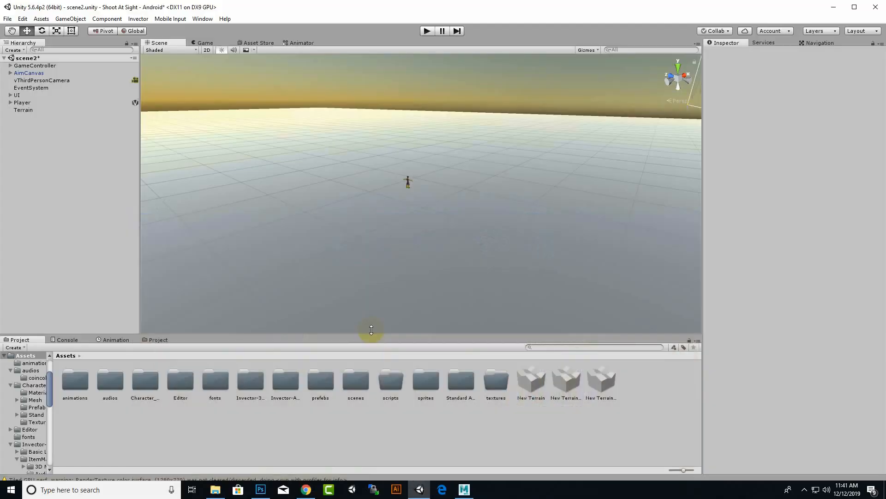
Bring the package Low Poly Medieval Village.unitypackage from the lowpoly folder in File Explorer into the Unity project
left_click(215, 489)
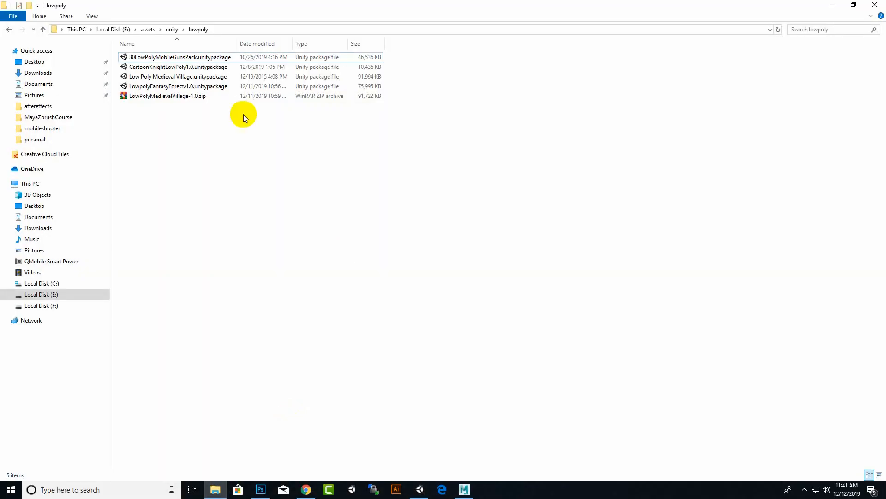
left_click(179, 77)
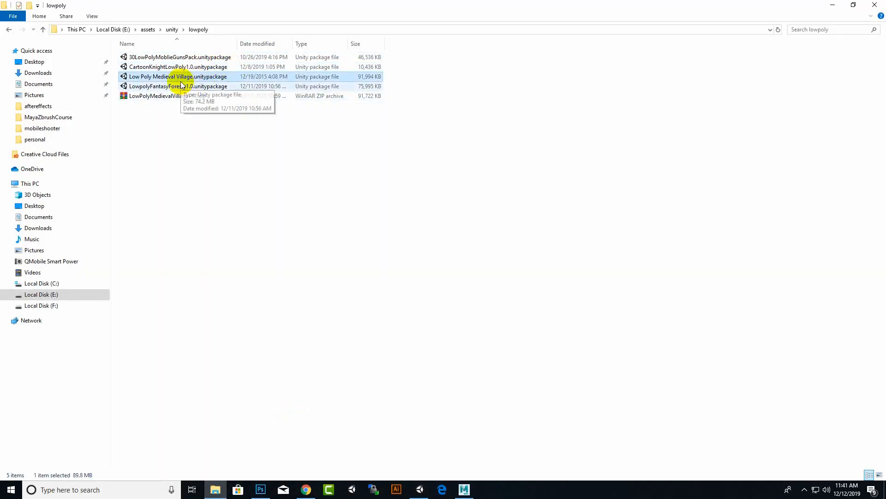
left_click_drag(178, 77, 401, 444)
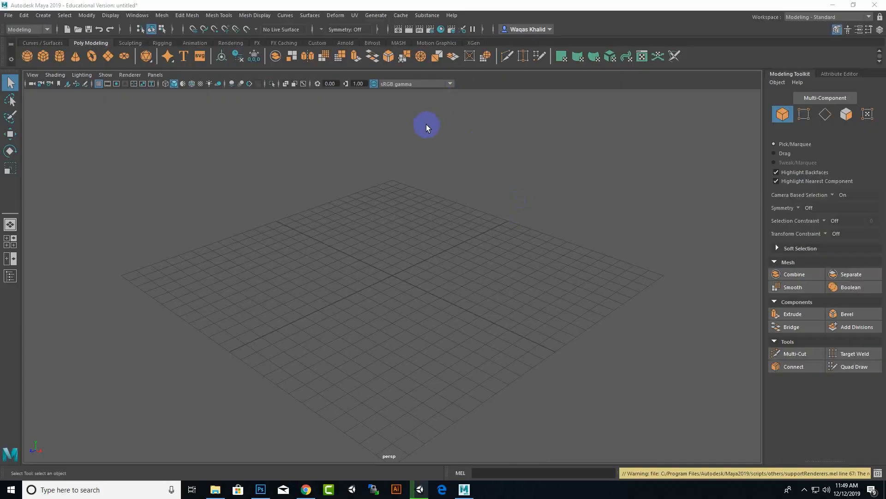
Switch to Maya and create a polygon cylinder at the centre of the grid
scroll(457, 220, "down", 1)
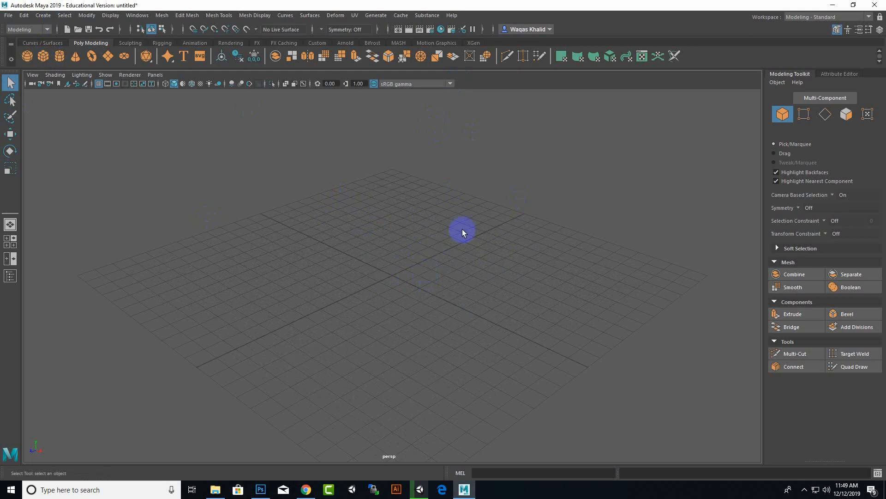
middle_click_drag(462, 231, 475, 219, "alt")
left_click(43, 15)
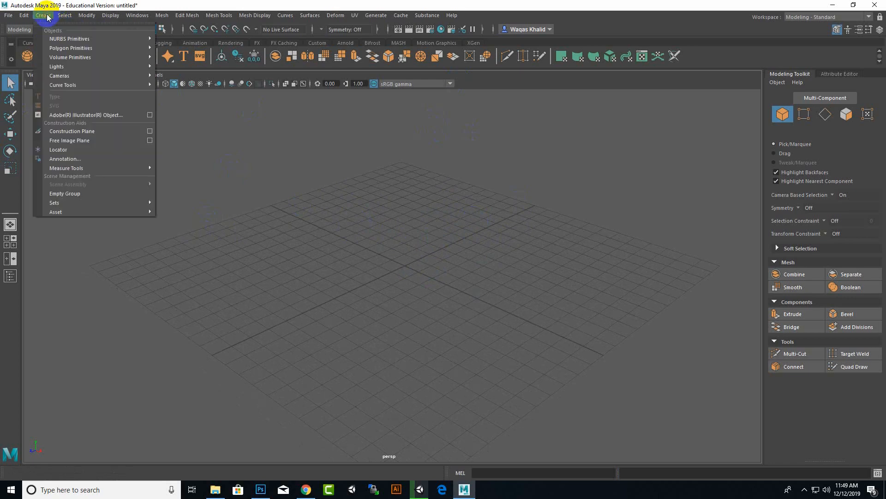
left_click(61, 48)
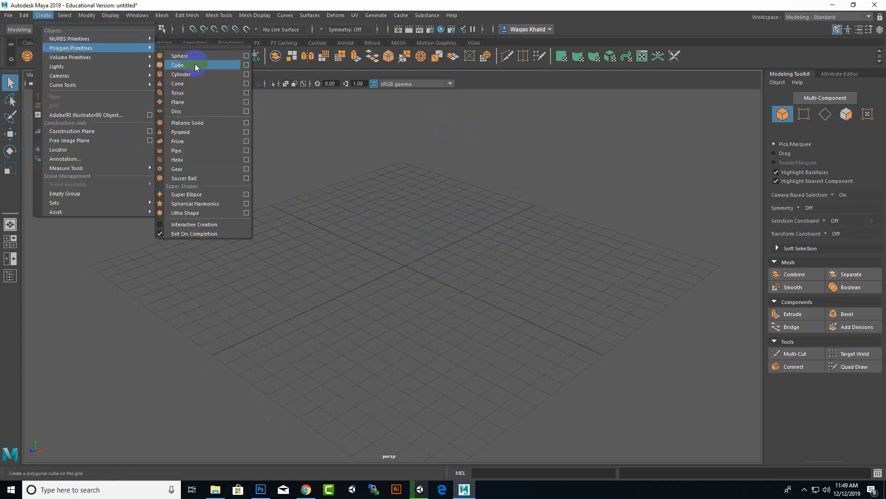
left_click(189, 74)
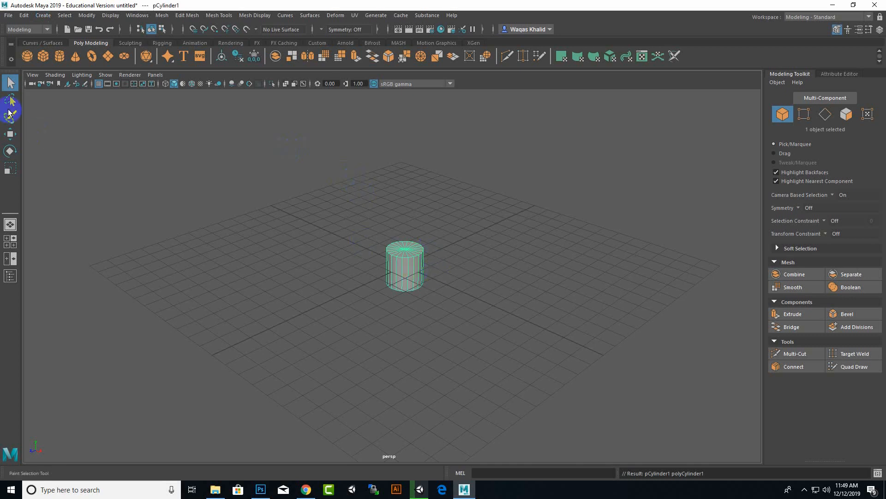
Move the cylinder up along the Y axis to 0.95 so that it stands on the grid
left_click(18, 137)
scroll(366, 253, "up", 3)
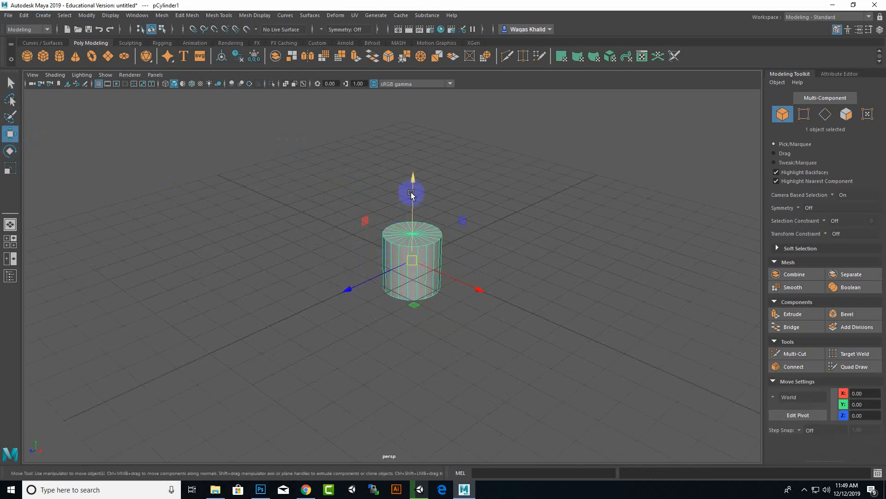
left_click_drag(412, 189, 432, 172)
scroll(443, 272, "up", 4)
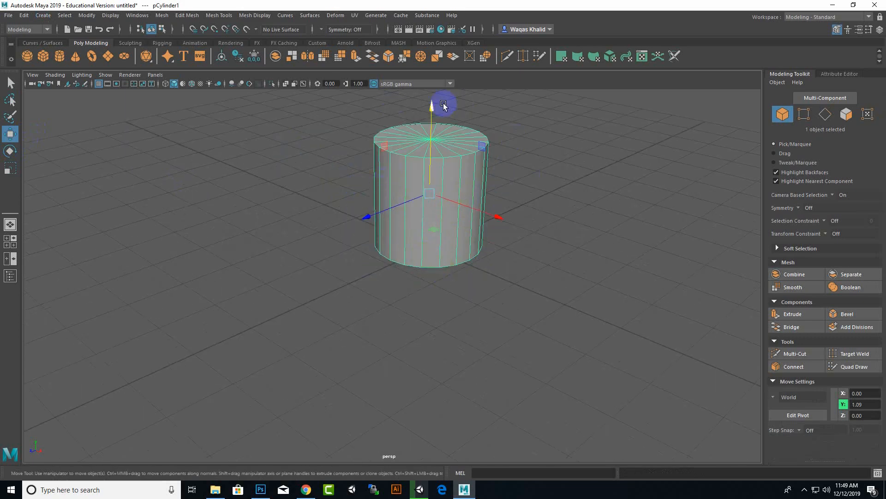
mouse_move(431, 107)
left_mouse_down()
mouse_move(432, 85)
mouse_move(440, 113)
left_mouse_up()
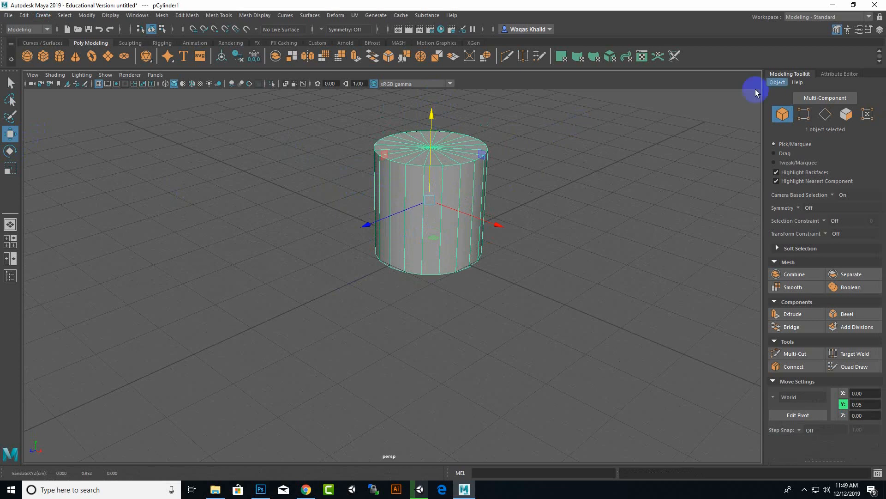
Set the cylinder's height subdivisions and cap subdivisions to 20 in its construction history
left_click(848, 72)
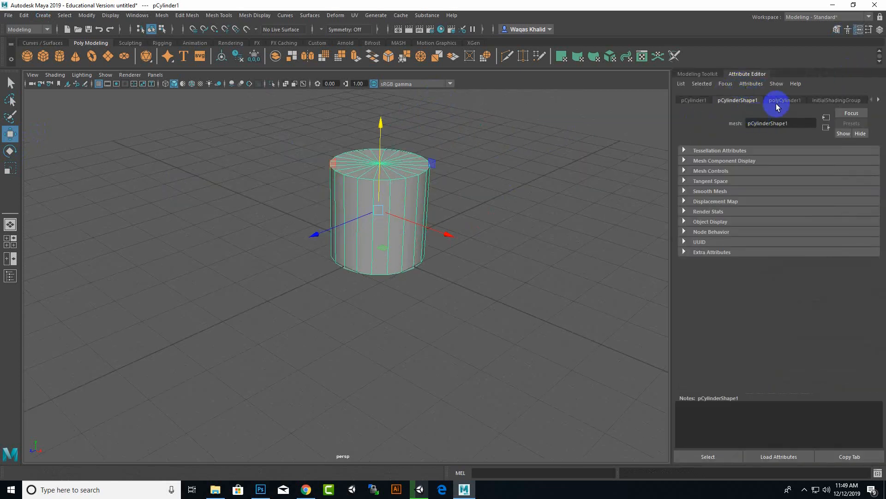
left_click(779, 104)
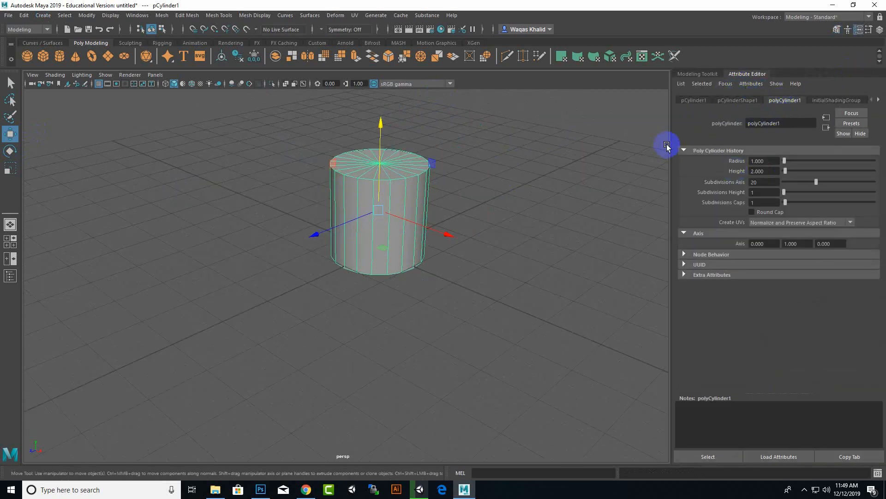
left_click_drag(670, 142, 657, 144)
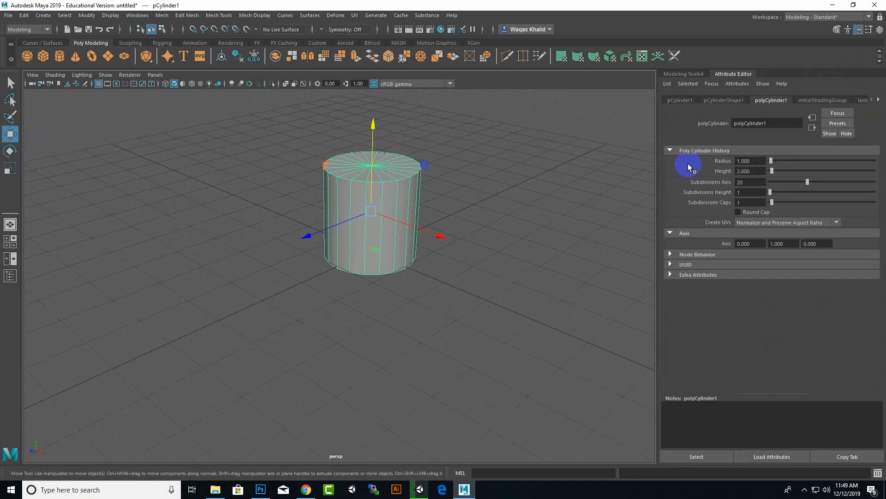
double_click(743, 182)
double_click(738, 192)
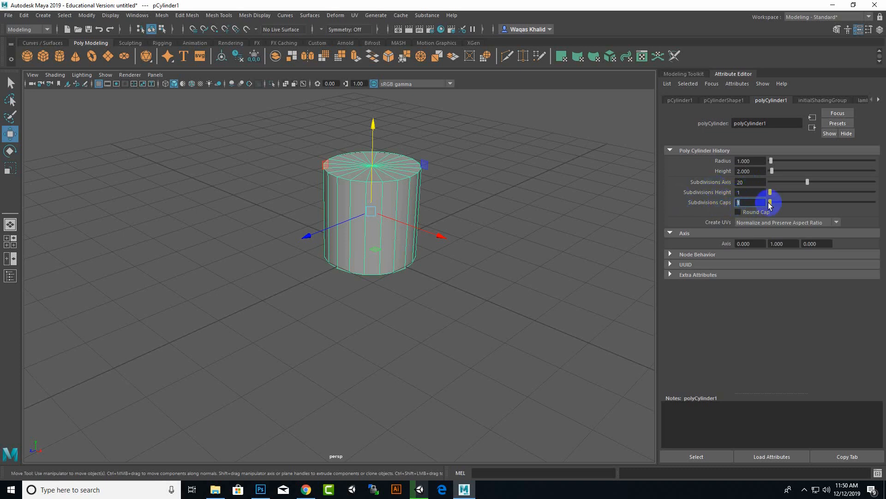
left_click_drag(761, 203, 724, 189)
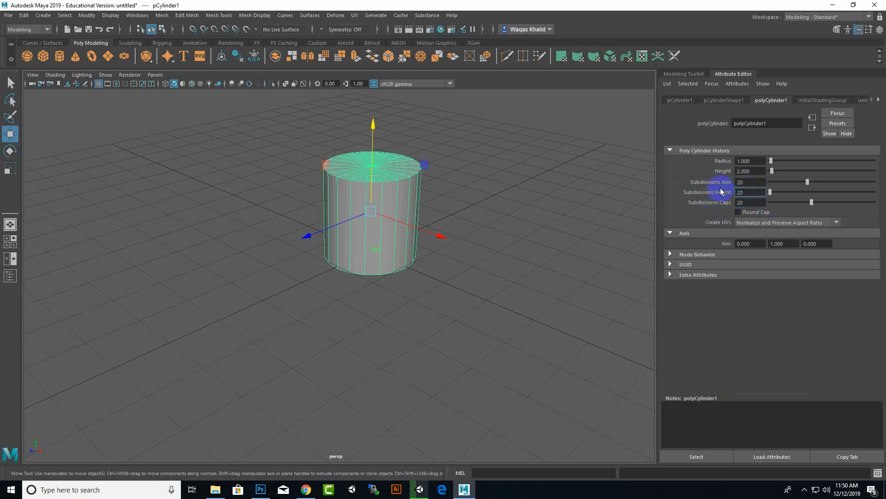
key("Return")
scroll(407, 235, "up", 3)
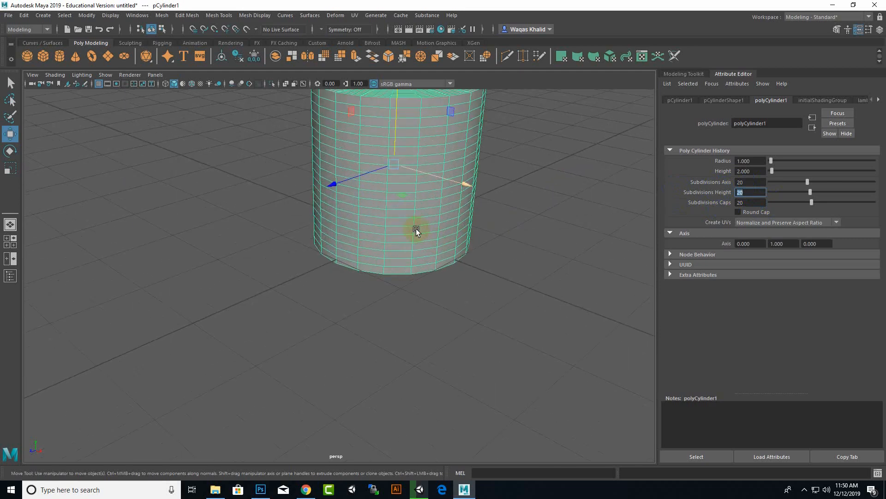
Switch the cylinder to face selection and pull a face near the base of its side outward into a spike
left_click_drag(517, 183, 412, 179, "alt")
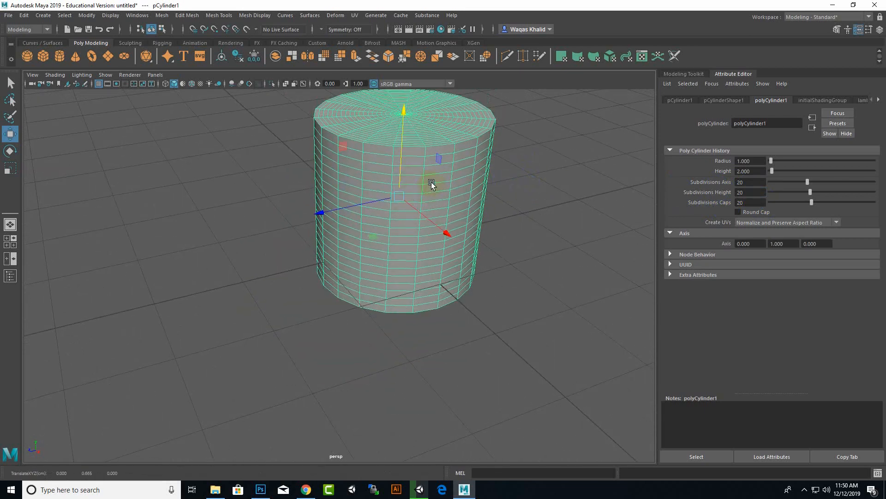
right_click_drag(432, 184, 429, 211)
left_click(509, 133)
left_click_drag(509, 133, 423, 293)
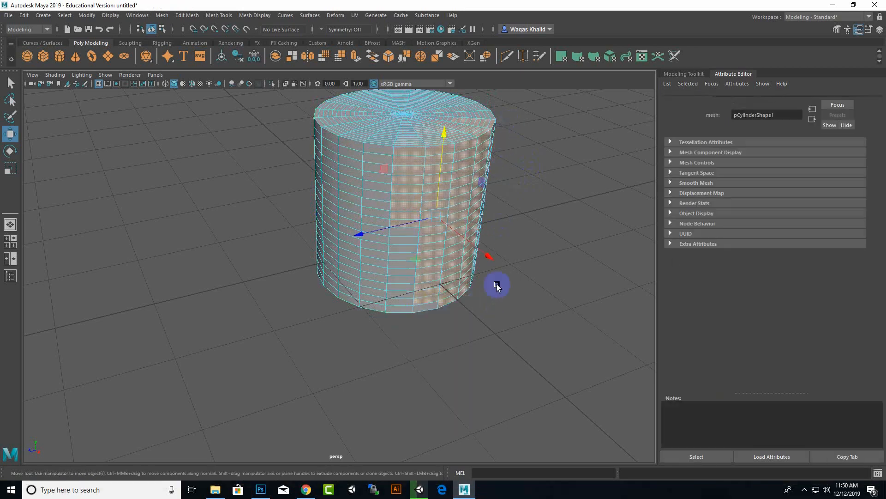
left_click_drag(499, 283, 499, 342, "alt")
left_click(411, 280)
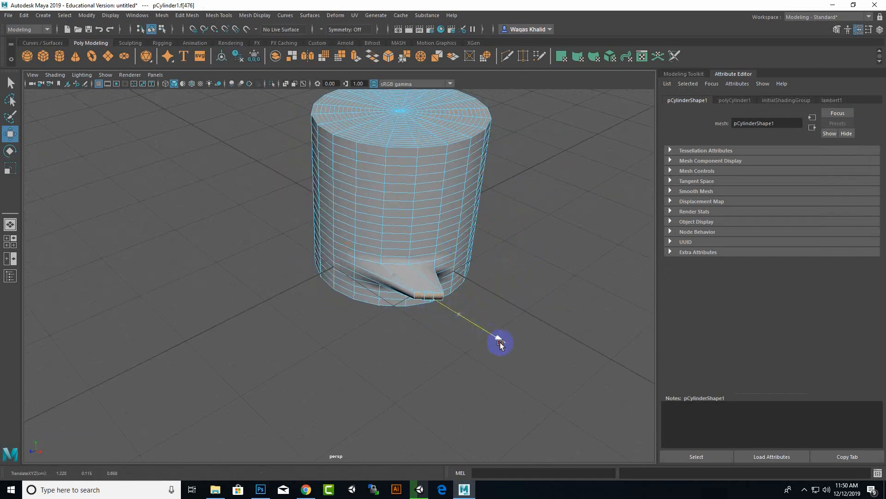
Pull a face on the upper side of the cylinder outward and a top cap face upward into spikes
left_click(436, 204)
left_click_drag(493, 238, 510, 247, "shift")
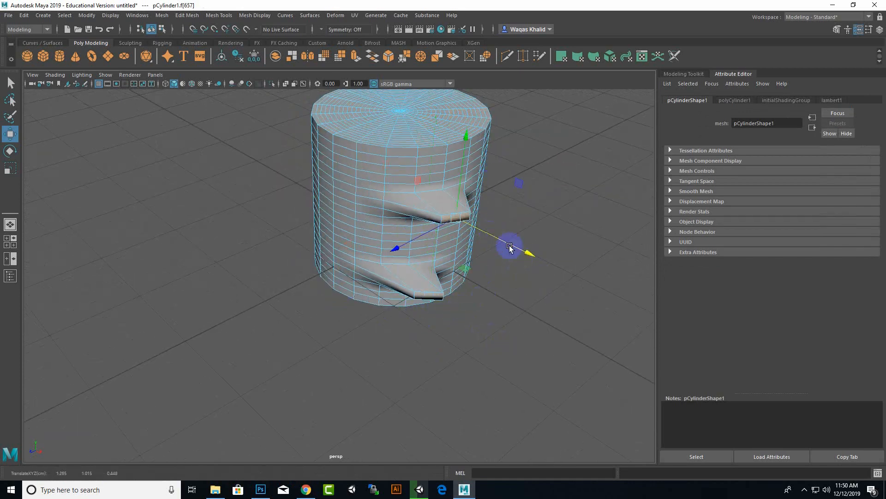
left_click(391, 126)
left_click_drag(392, 110, 391, 69)
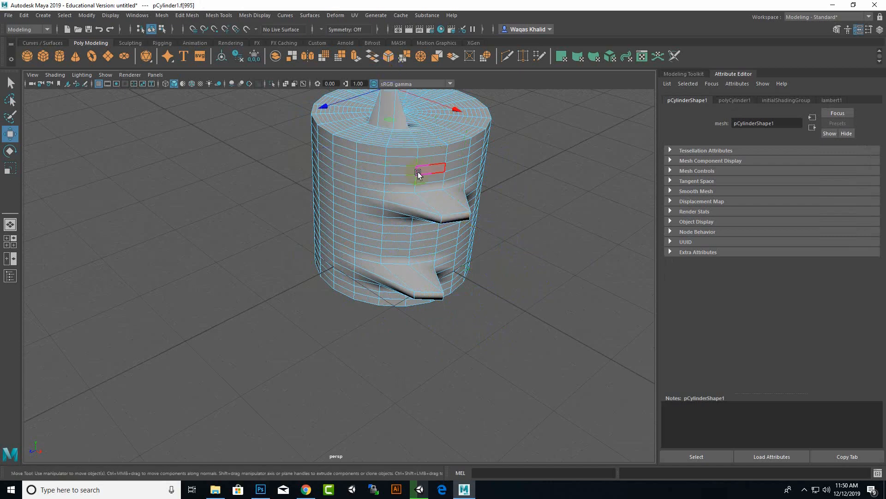
Pull several faces on an adjacent side of the cylinder outward, including one near the base
scroll(478, 204, "down", 5)
left_click_drag(481, 206, 369, 280, "alt")
scroll(357, 221, "up", 3)
left_click(377, 215)
left_click(359, 269)
left_click(315, 300)
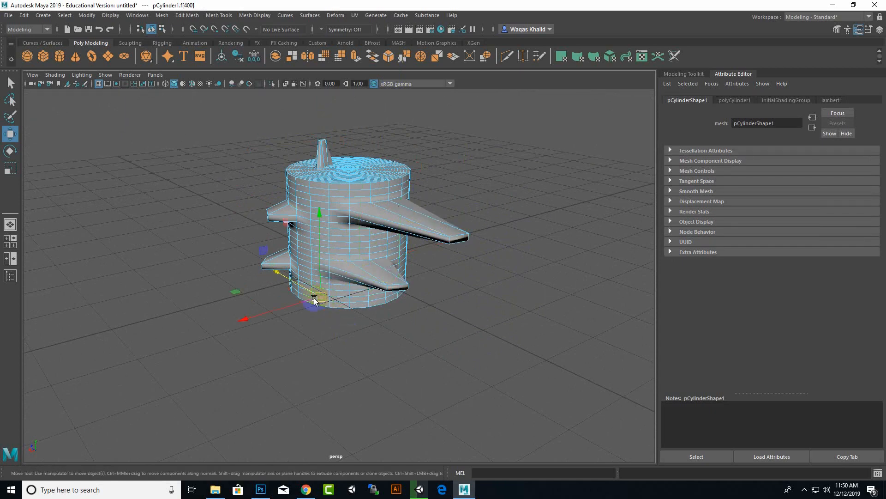
left_click_drag(296, 307, 267, 318, "shift")
Pull a face at mid-height on a bare side of the cylinder outward into a long spike
scroll(444, 243, "down", 5)
left_click_drag(445, 245, 550, 278, "alt")
left_click(336, 256)
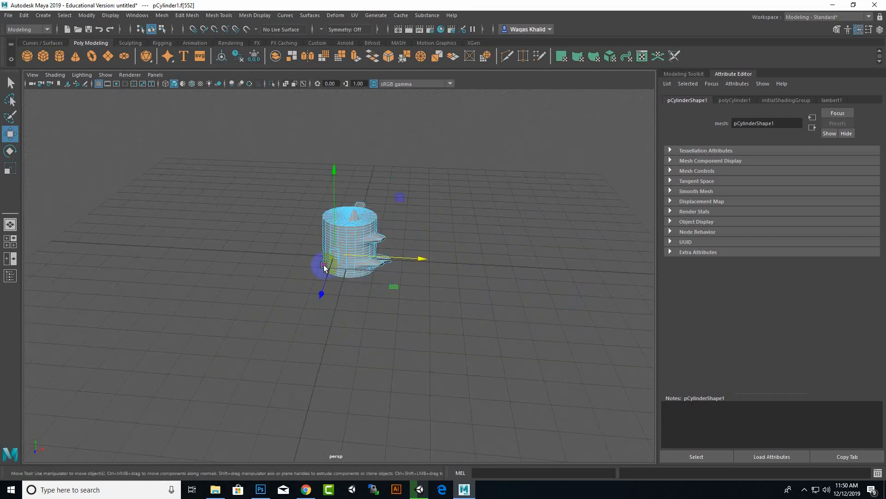
left_click_drag(327, 274, 408, 265, "shift")
scroll(352, 245, "up", 5)
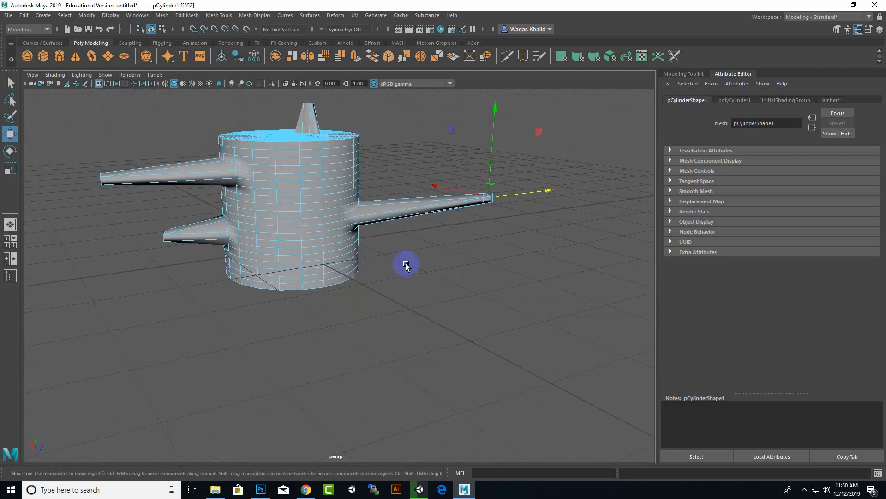
Pull another mid-height side face outward and raise a second face of the top cap into a spike
left_click(285, 231)
left_click_drag(280, 260, 281, 193, "alt")
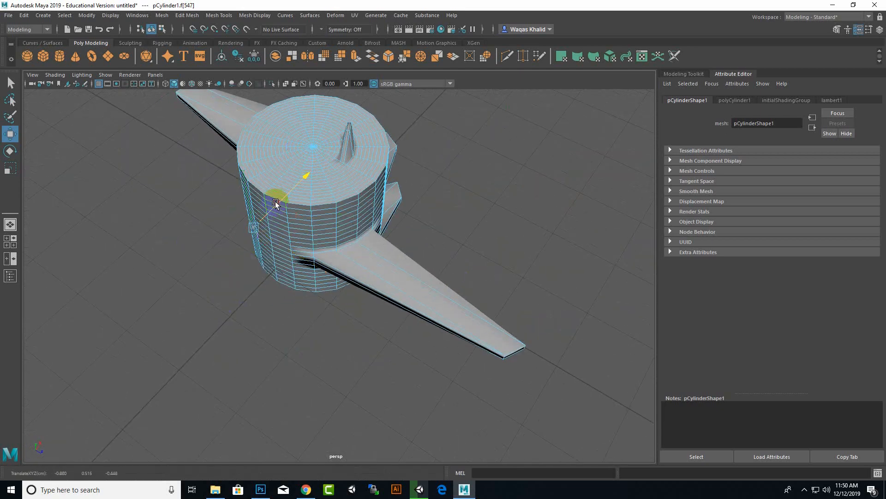
left_click(295, 187)
left_click(301, 164)
left_click_drag(303, 149, 307, 112, "shift")
scroll(333, 192, "down", 5)
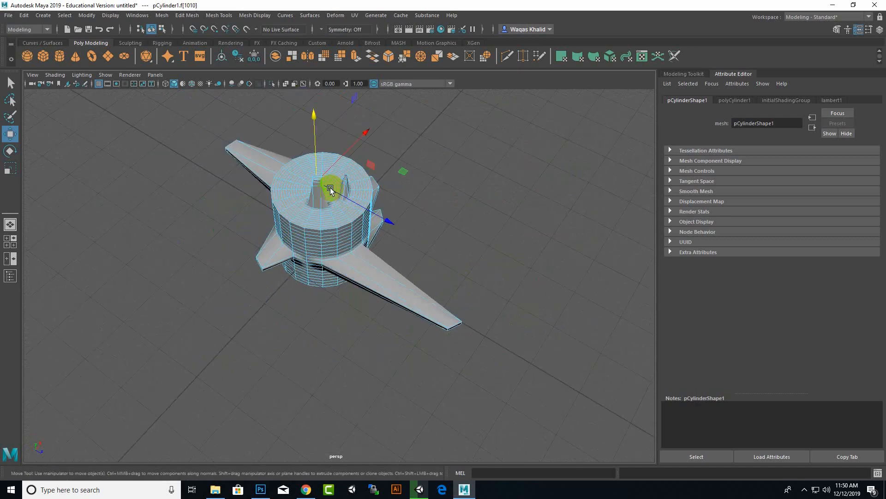
left_click_drag(235, 307, 326, 234, "alt")
scroll(326, 234, "up", 5)
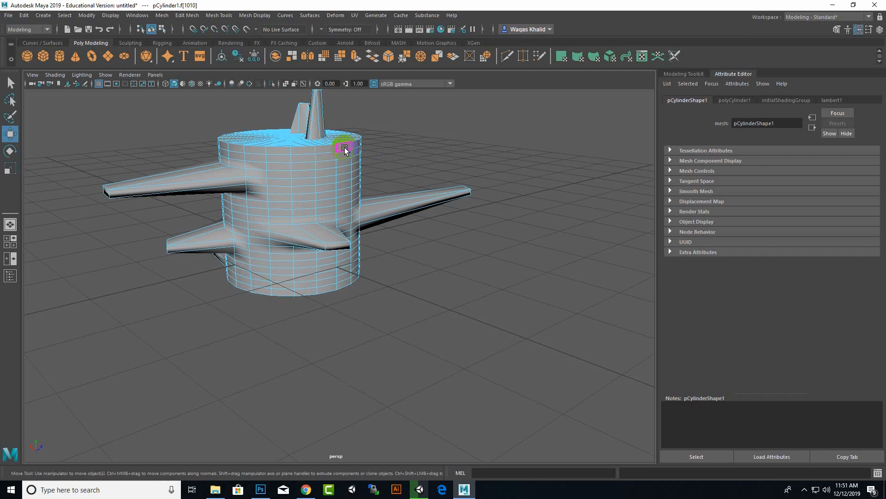
left_click_drag(435, 149, 320, 134, "alt")
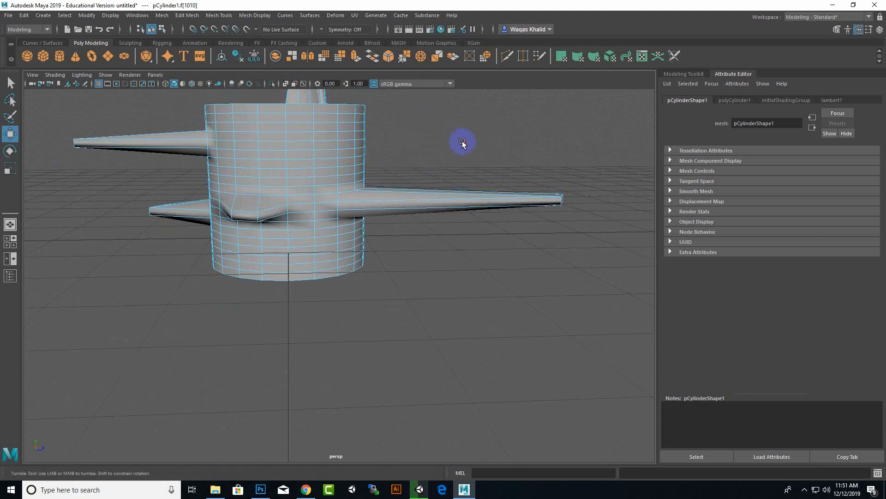
Undo the last pull of the second raised face on the cylinder's top cap
left_click_drag(461, 142, 296, 159, "alt")
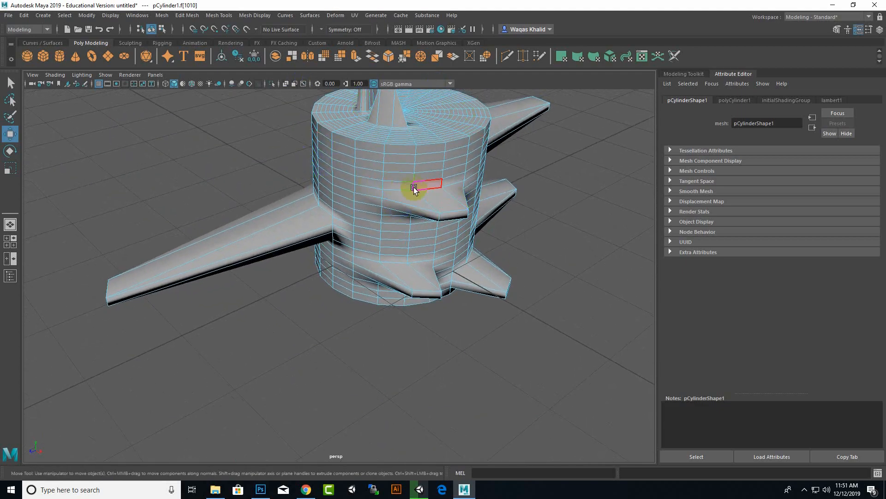
left_click_drag(236, 174, 456, 201, "alt")
right_click_drag(456, 202, 393, 260, "alt")
left_click_drag(394, 259, 444, 224, "alt")
key("ctrl+z")
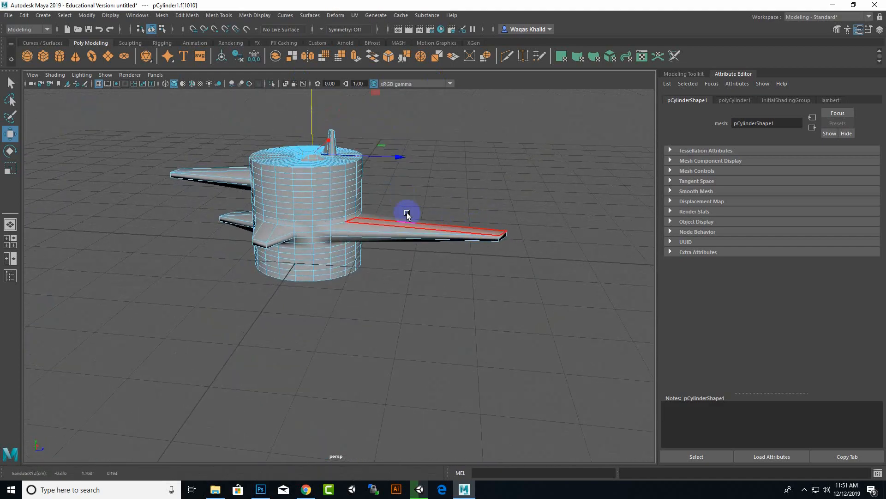
Pull a face on the bare upper side of the cylinder outward into a short spike
scroll(339, 208, "up", 3)
left_click_drag(398, 267, 379, 267, "alt")
left_click(415, 182)
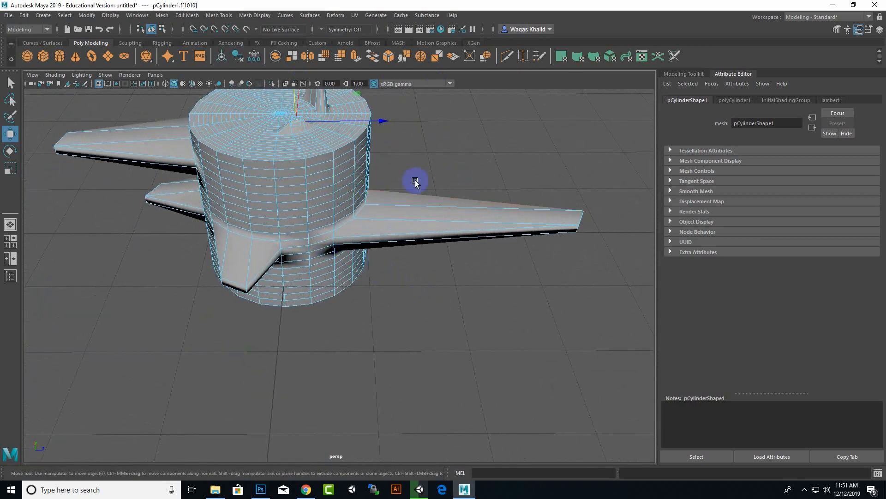
left_click(351, 202)
left_click_drag(379, 185, 378, 257, "shift")
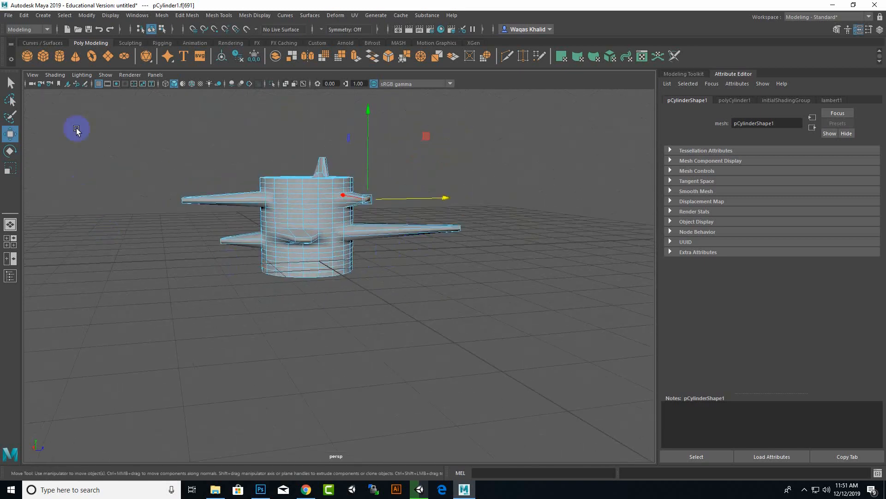
Create a new default polygon cylinder in the scene
left_click(10, 83)
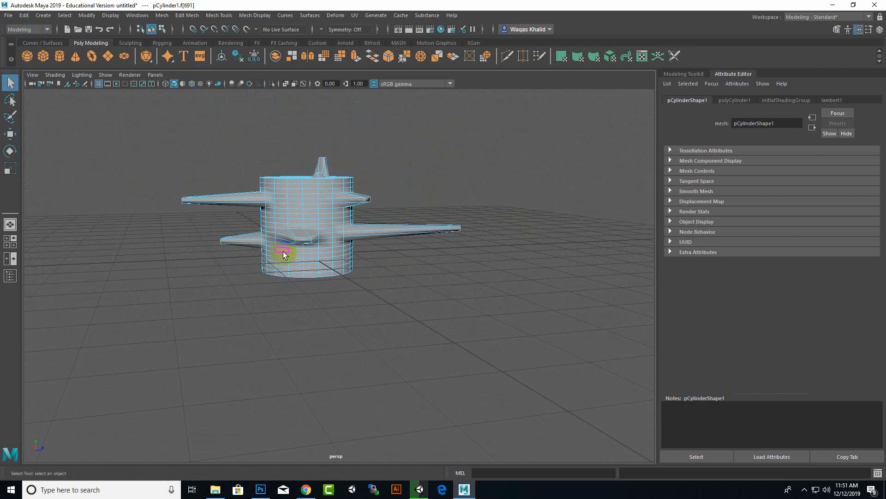
left_click_drag(283, 254, 344, 300, "alt")
left_click(44, 15)
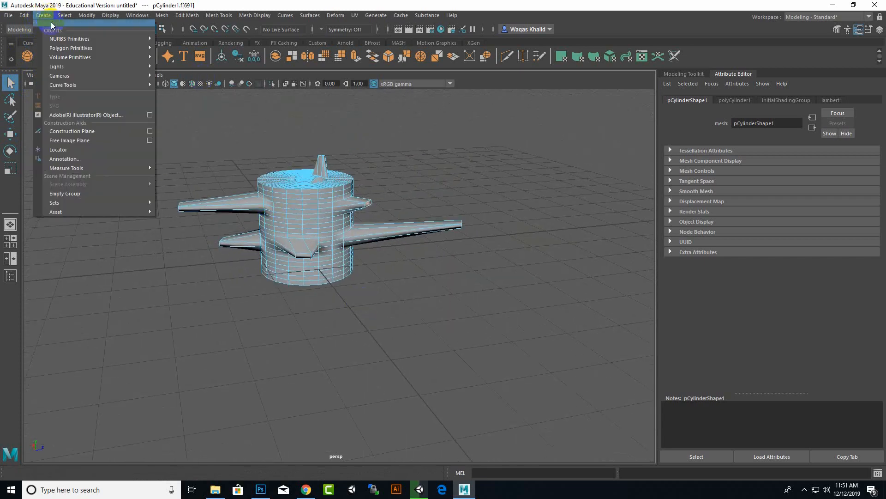
mouse_move(70, 48)
left_click(198, 67)
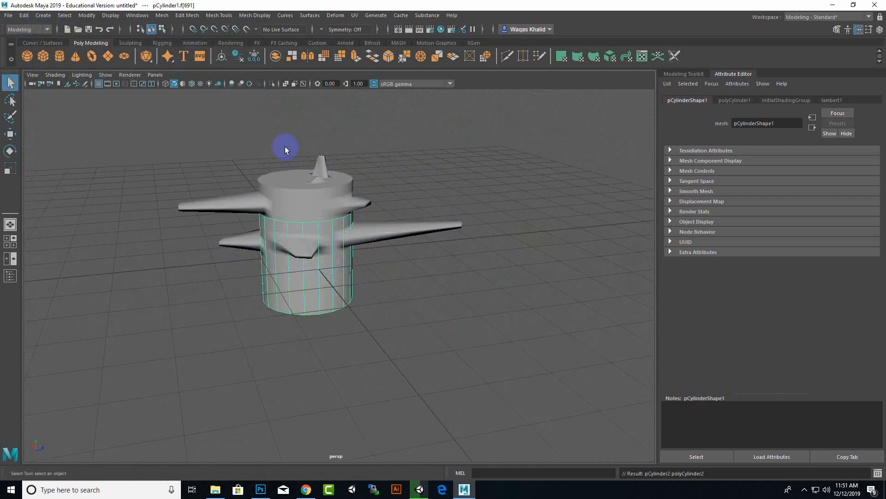
Move the new cylinder about 8.2 units along Z, clear of the spiked cylinder
left_click(11, 134)
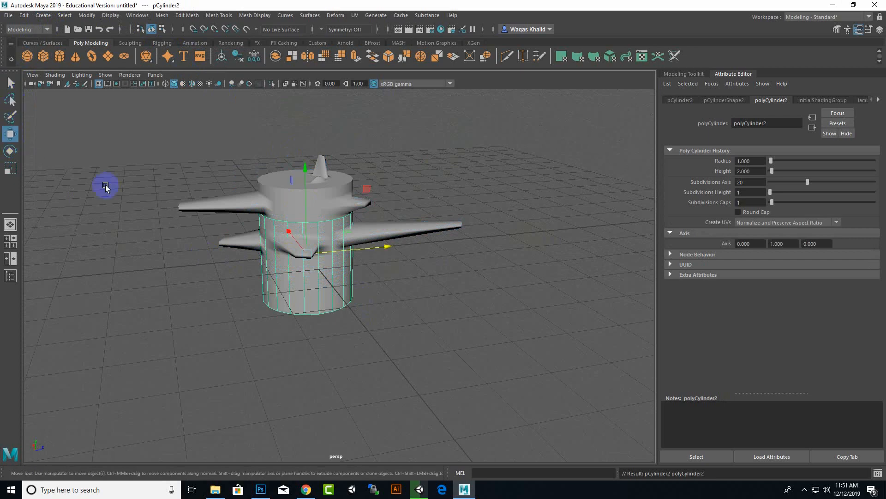
left_click_drag(362, 251, 499, 273)
middle_click_drag(499, 272, 514, 273)
right_click_drag(514, 273, 388, 269, "alt")
middle_click_drag(428, 291, 481, 273)
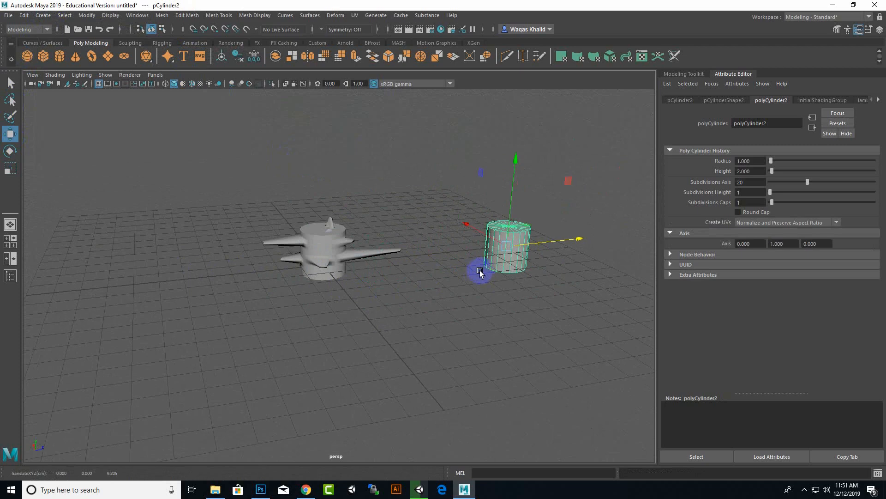
Set the new cylinder's axis subdivisions to 8
double_click(751, 182)
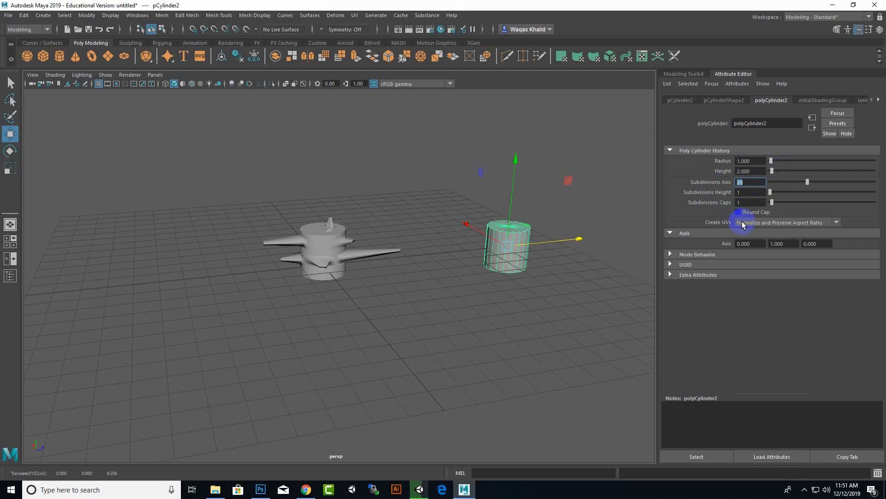
type("8")
key("Return")
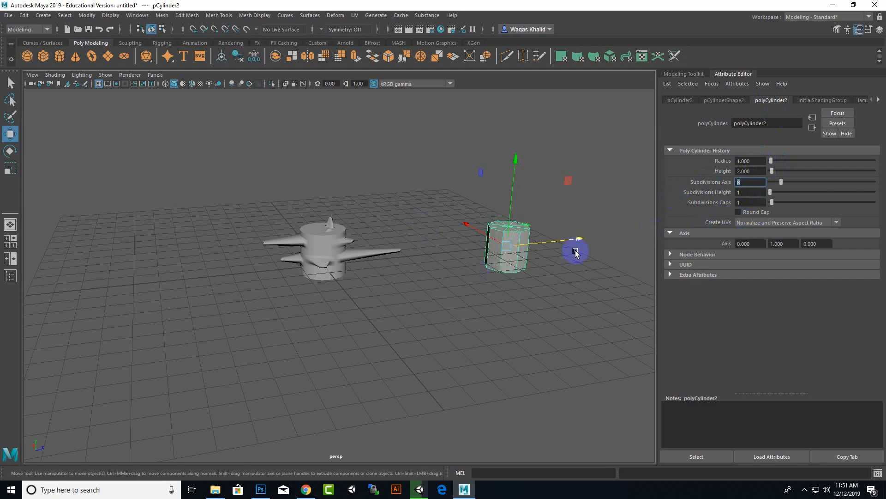
scroll(550, 298, "up", 5)
middle_click_drag(546, 295, 432, 282, "alt")
scroll(569, 222, "up", 3)
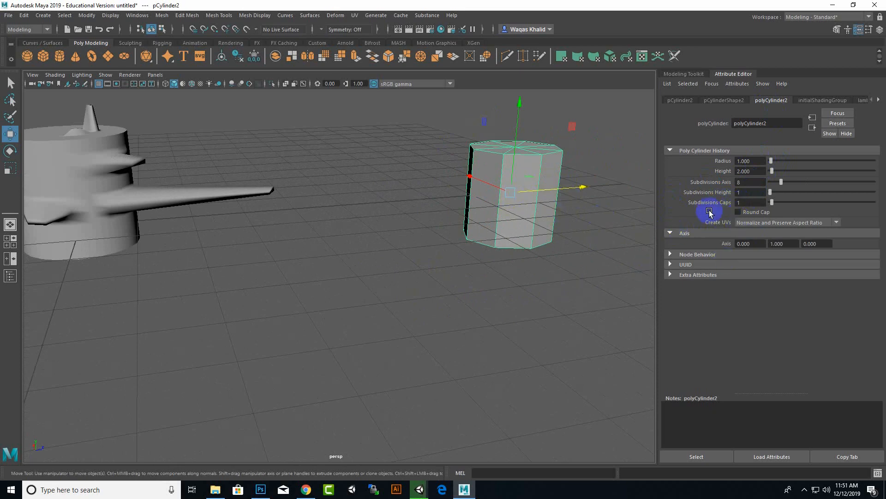
middle_click_drag(582, 247, 471, 287, "alt")
scroll(425, 240, "up", 2)
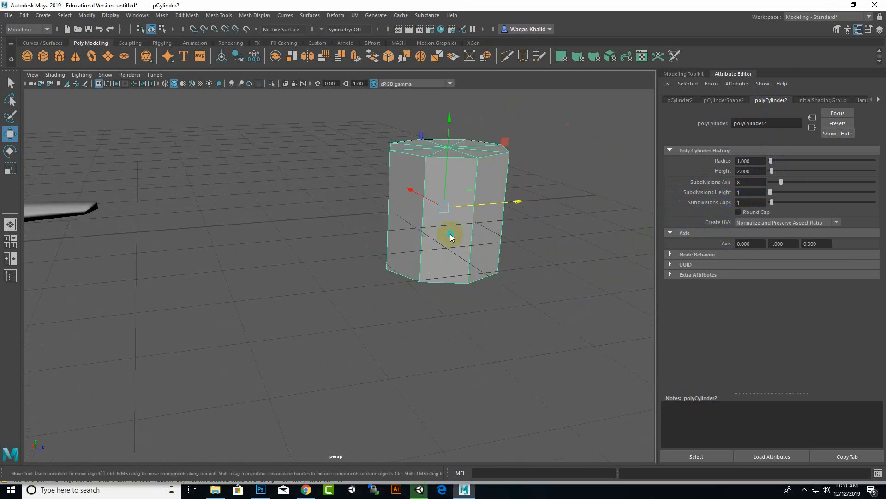
Try to pull a side face of the eight-sided cylinder outward along X, and undo the move
right_click_drag(448, 234, 451, 257)
left_click(442, 231)
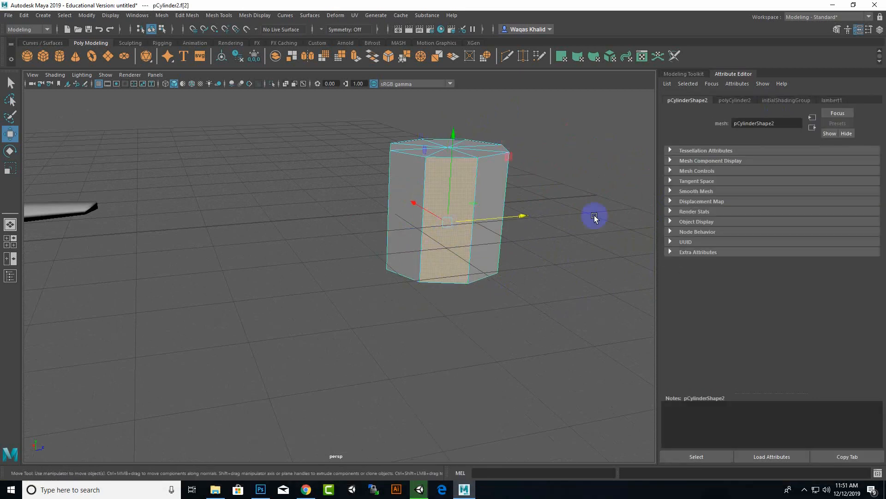
left_click_drag(594, 214, 489, 318, "alt")
left_click(481, 311)
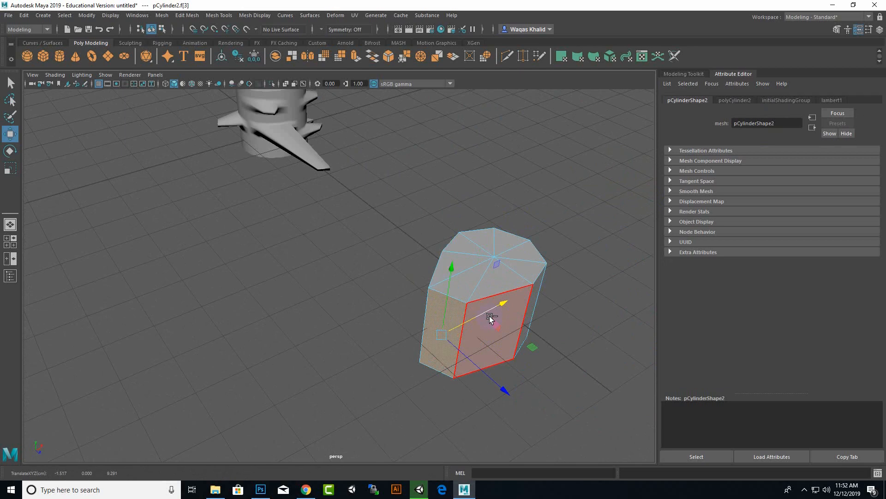
key("ctrl+z")
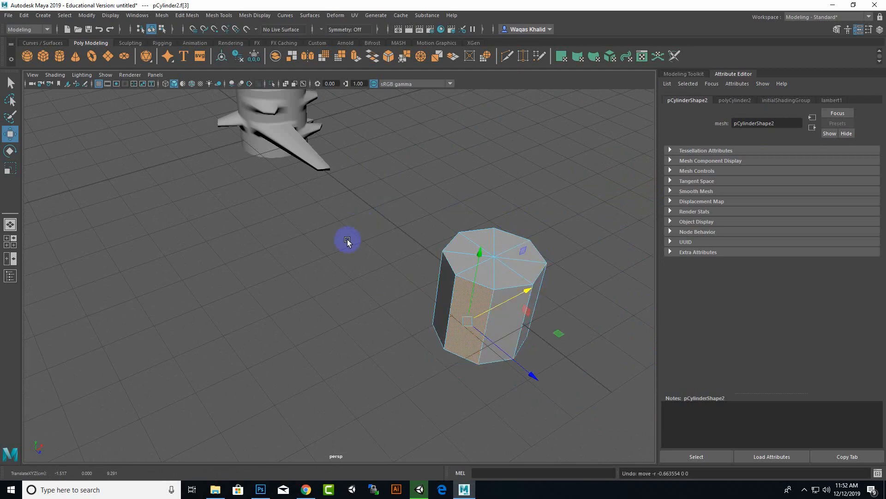
left_click_drag(345, 253, 445, 228, "alt")
left_click(396, 298)
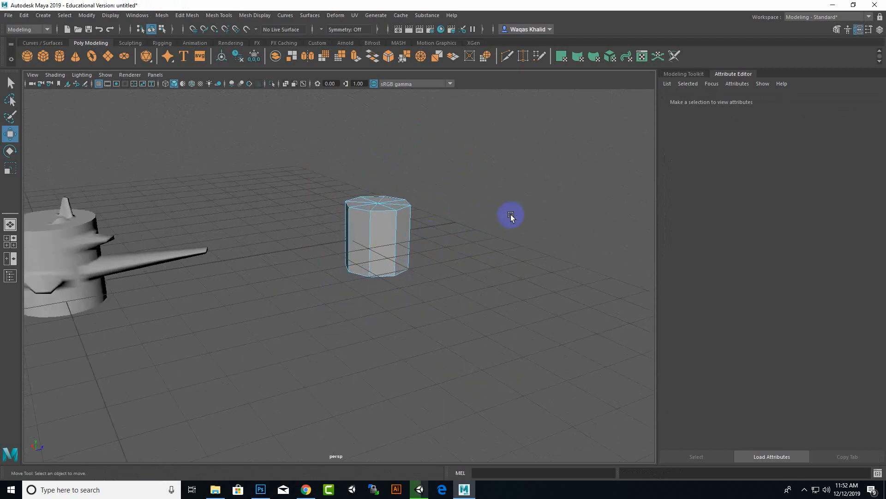
Raise the eight-sided cylinder about 0.6 units and move it along Z towards the spiked cylinder
left_click(61, 259)
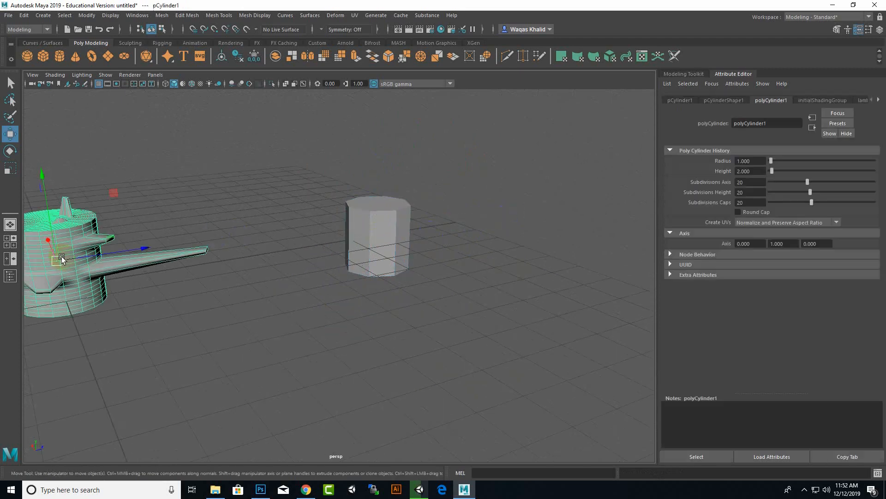
left_click(373, 232)
left_click_drag(388, 303, 389, 282, "alt")
left_click_drag(400, 141, 398, 80)
scroll(356, 184, "down", 3)
left_click_drag(346, 136, 473, 226, "alt")
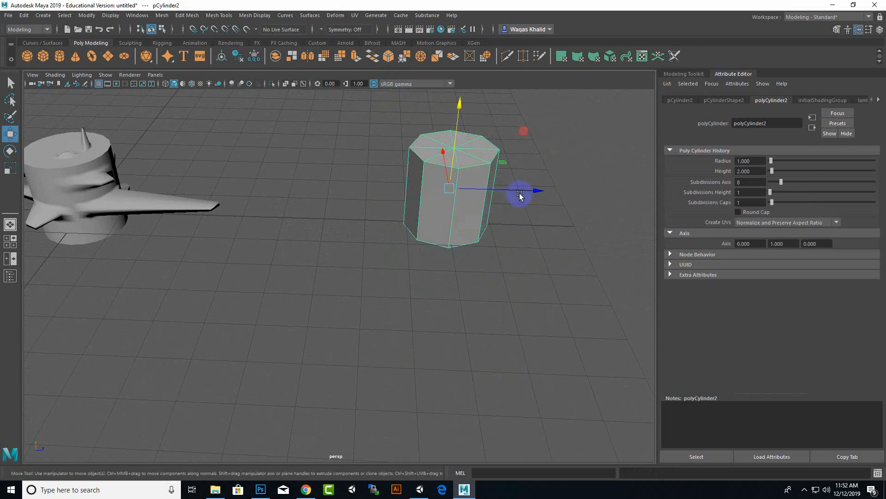
left_click_drag(518, 192, 362, 166)
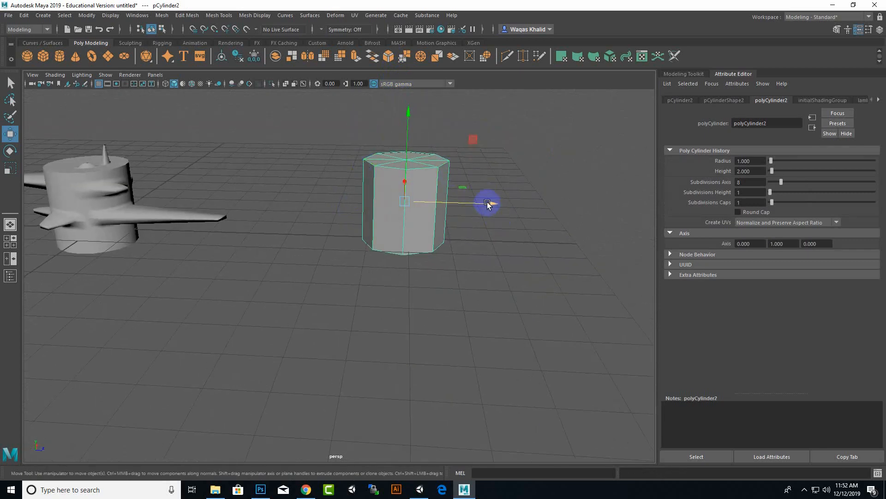
Raise the spiked cylinder about 0.7 units and move it along Z closer to the eight-sided cylinder
left_click_drag(483, 185, 447, 192, "alt")
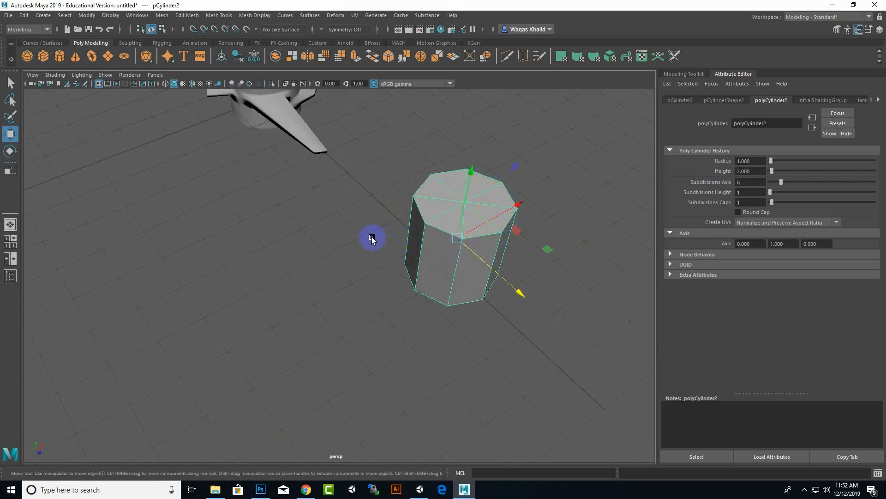
left_click_drag(370, 237, 407, 223, "alt")
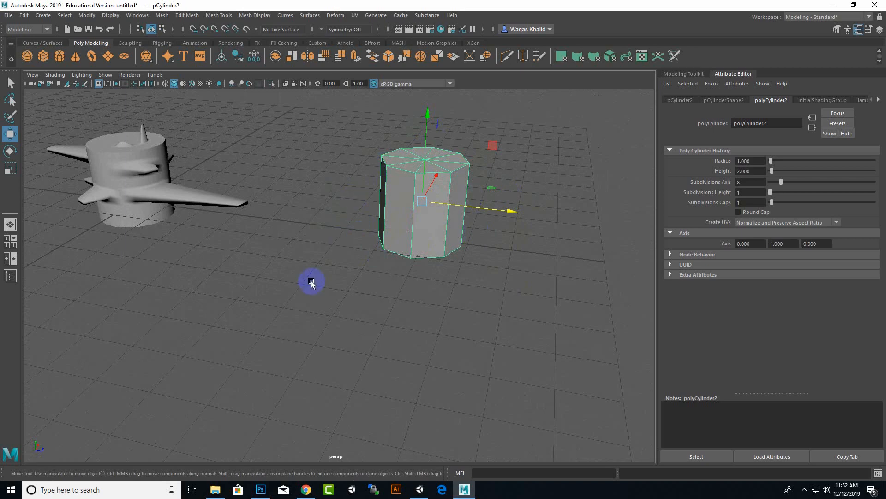
left_click_drag(302, 255, 300, 283, "alt")
middle_click_drag(300, 284, 380, 317)
left_click(231, 228)
scroll(302, 283, "down", 1)
left_click_drag(380, 317, 541, 290, "alt")
scroll(571, 230, "down", 3)
left_click_drag(477, 334, 497, 325, "alt")
left_click_drag(429, 276, 429, 277)
left_click(542, 262)
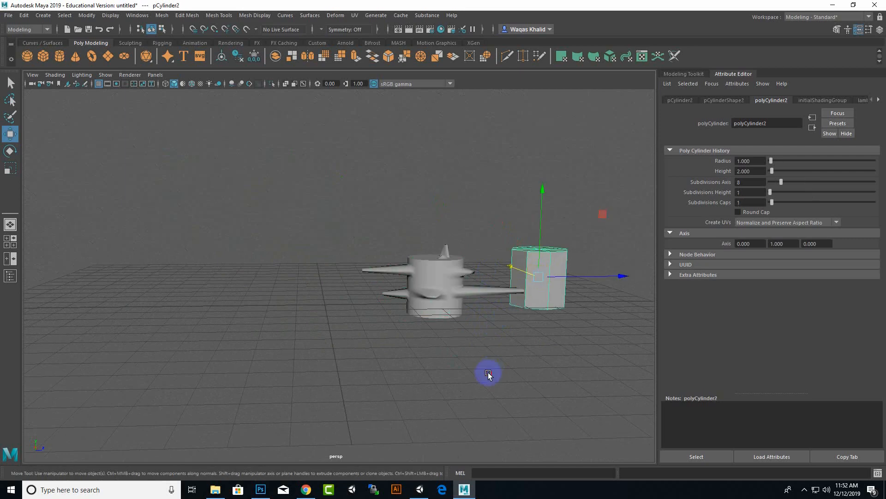
left_click(490, 375)
Move the spiked cylinder away along Z and bring the eight-sided cylinder nearer, to about 4.9 on that axis
middle_click_drag(513, 339, 456, 357, "alt")
scroll(434, 323, "up", 3)
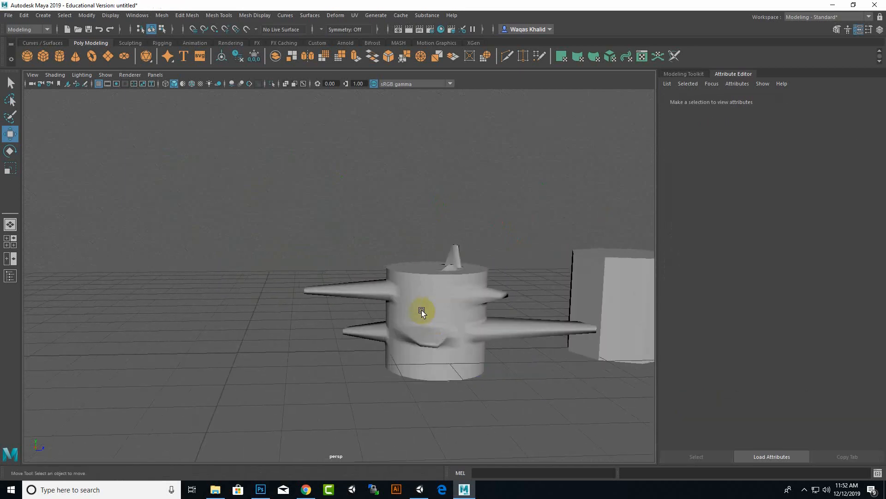
left_click(423, 311)
left_click_drag(521, 319, 447, 324)
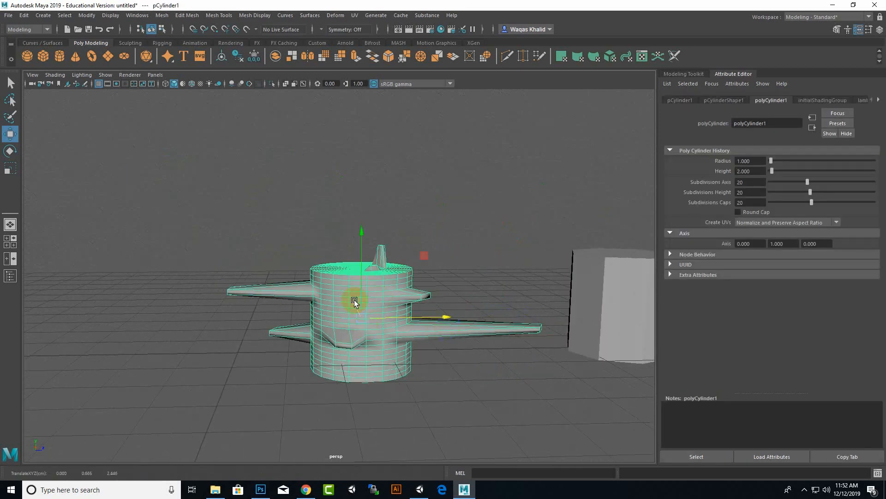
scroll(396, 360, "down", 2)
middle_click_drag(425, 365, 418, 344, "alt")
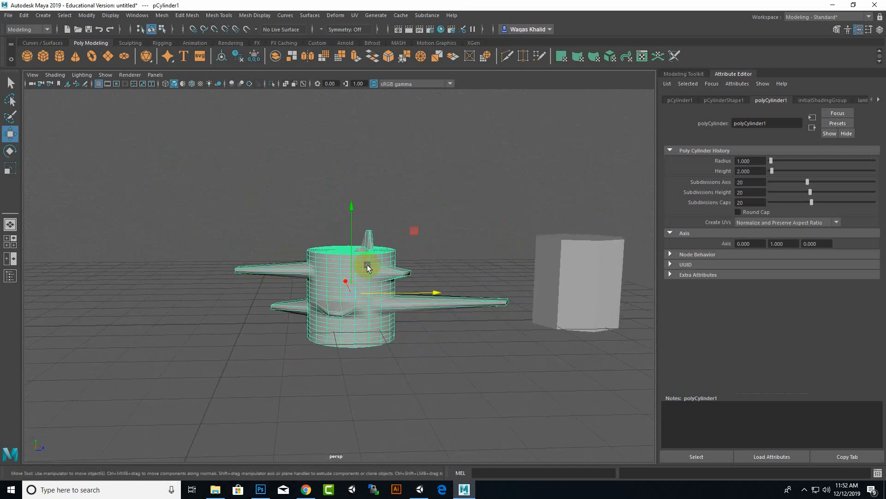
scroll(369, 307, "up", 1)
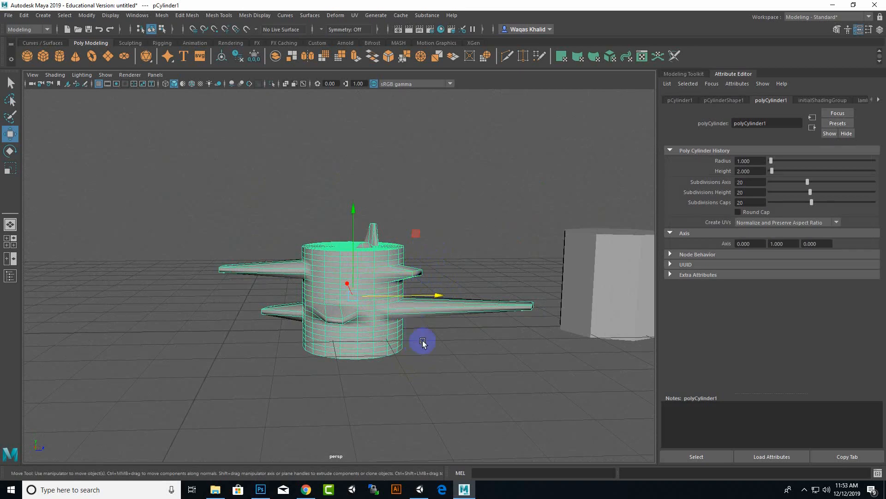
left_click_drag(421, 340, 392, 369, "alt")
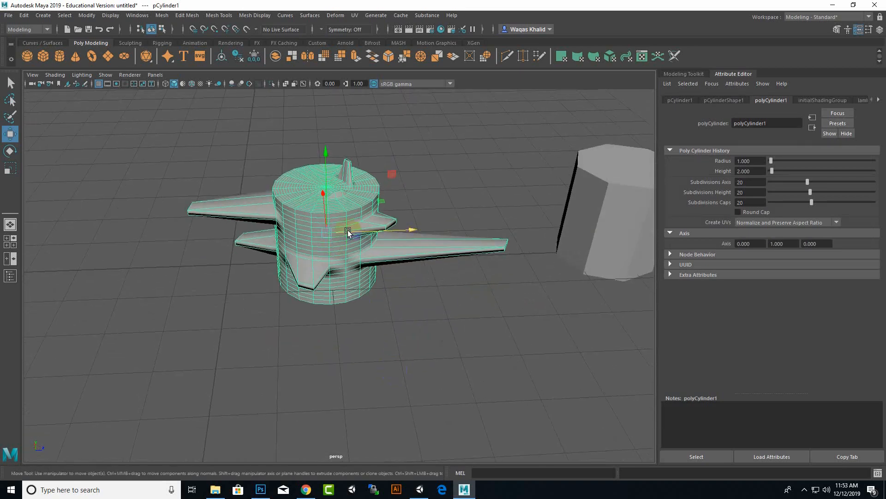
middle_click_drag(435, 204, 340, 210, "alt")
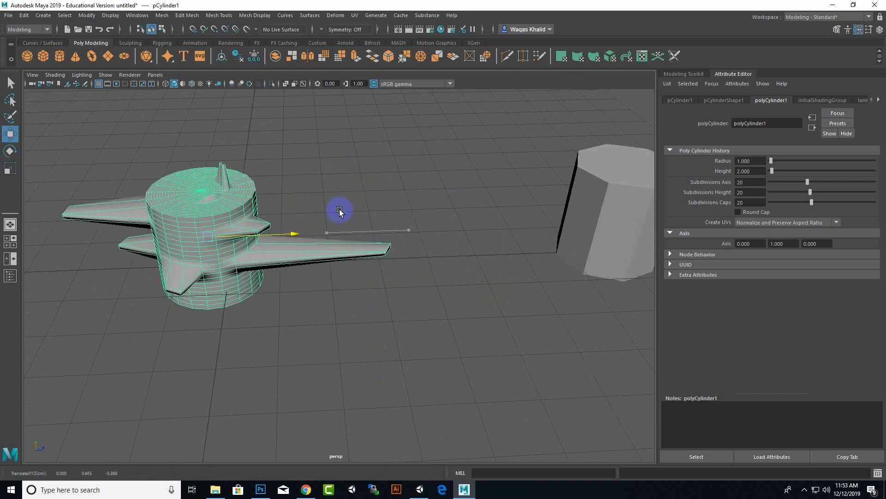
left_click(596, 210)
middle_click_drag(596, 209, 399, 311)
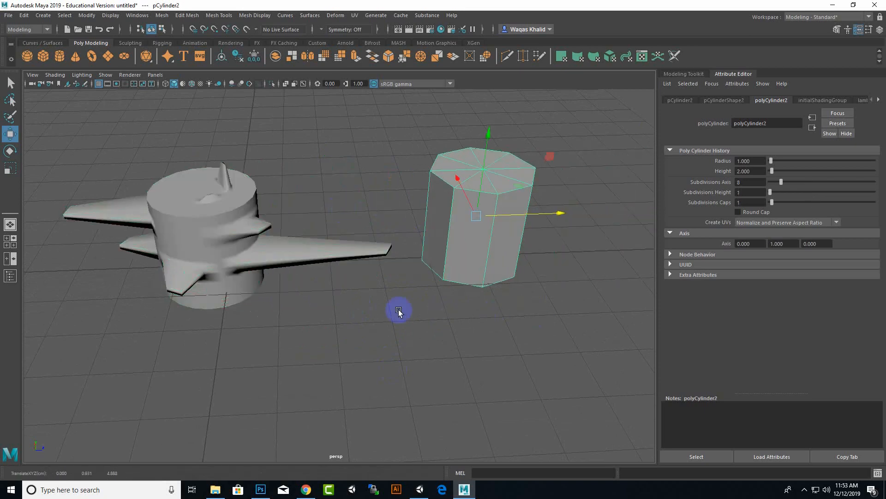
Delete both cylinders and close the modelling program without saving the scene
key("Delete")
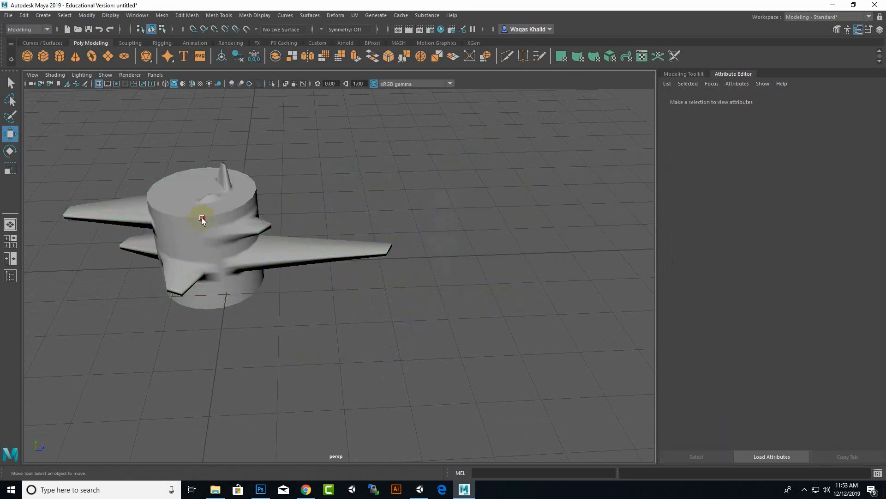
left_click(202, 220)
key("Delete")
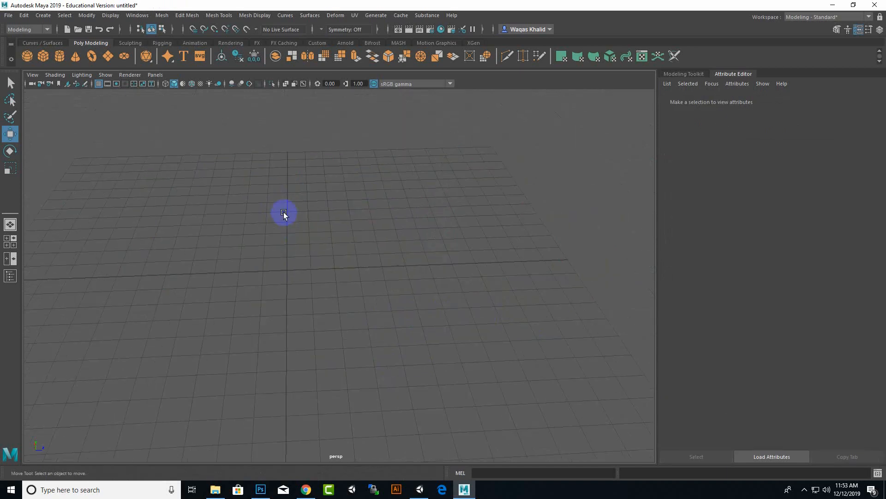
left_click(877, 5)
left_click(441, 246)
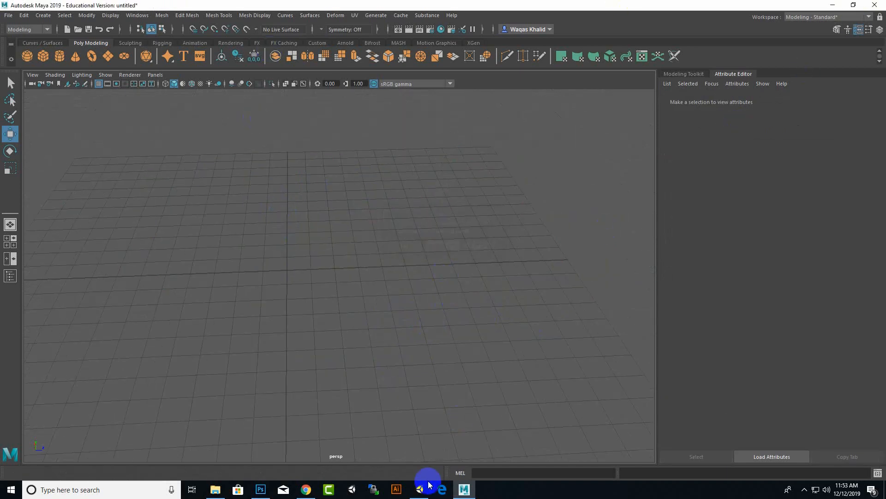
Switch to Unity and select the MountainTemple folder in the project assets
left_click(419, 491)
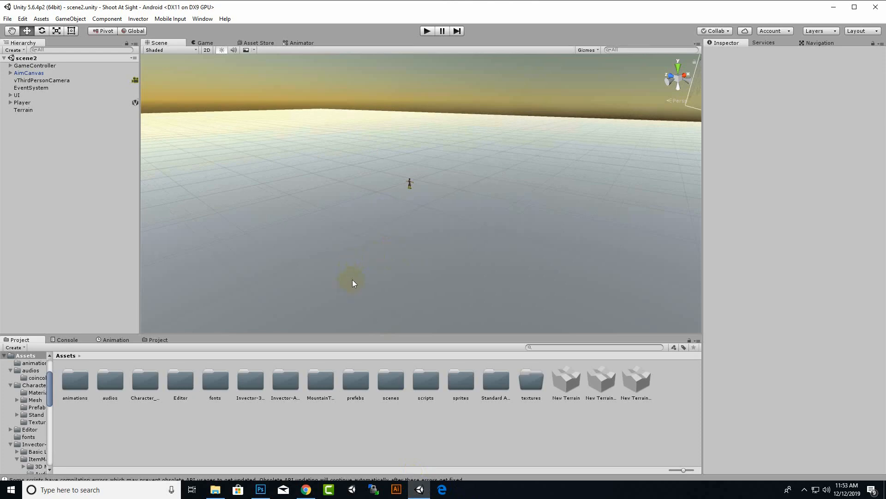
left_click(321, 379)
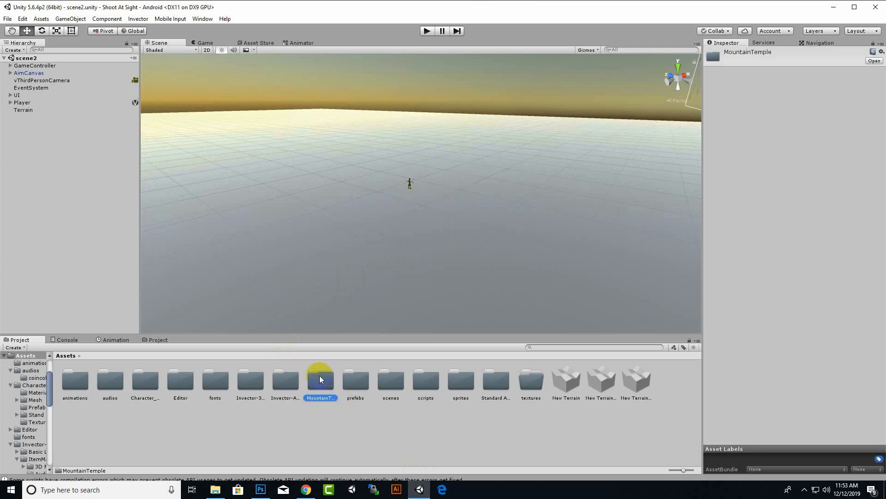
Try out MountainTemple's Wall-1 prefab in the scene, raised to Y 0.77, and delete it again
double_click(320, 379)
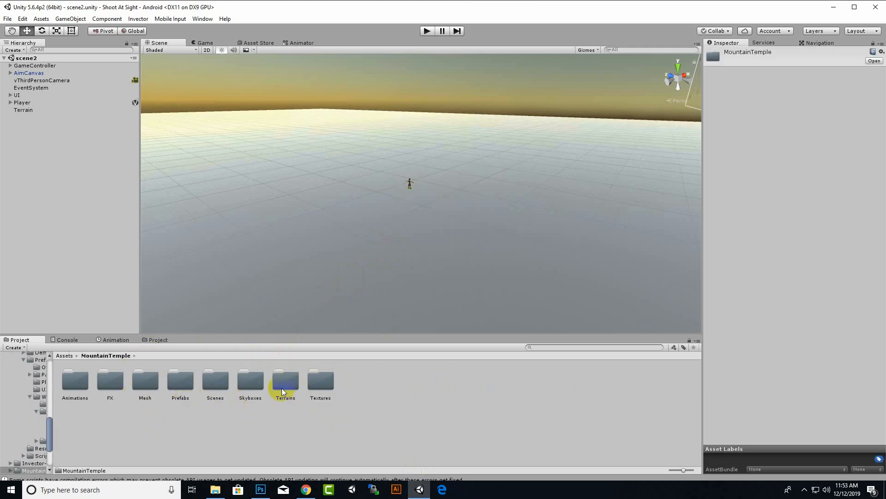
double_click(182, 379)
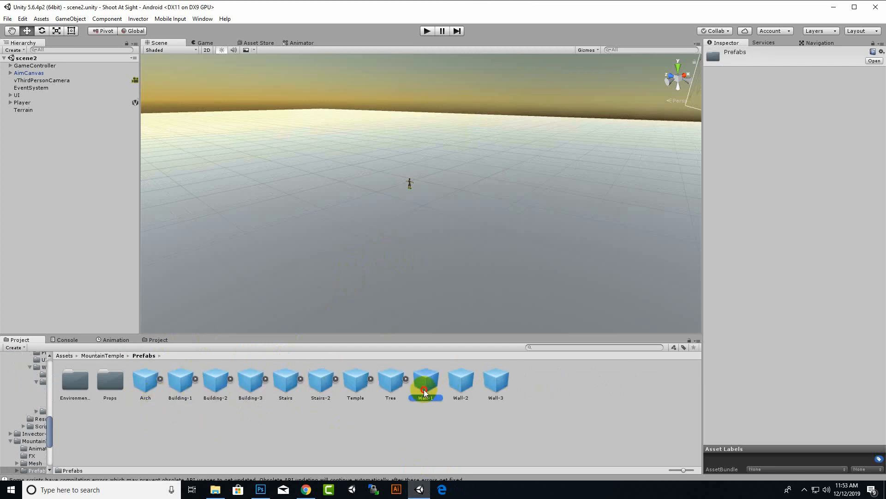
left_click_drag(425, 392, 403, 302)
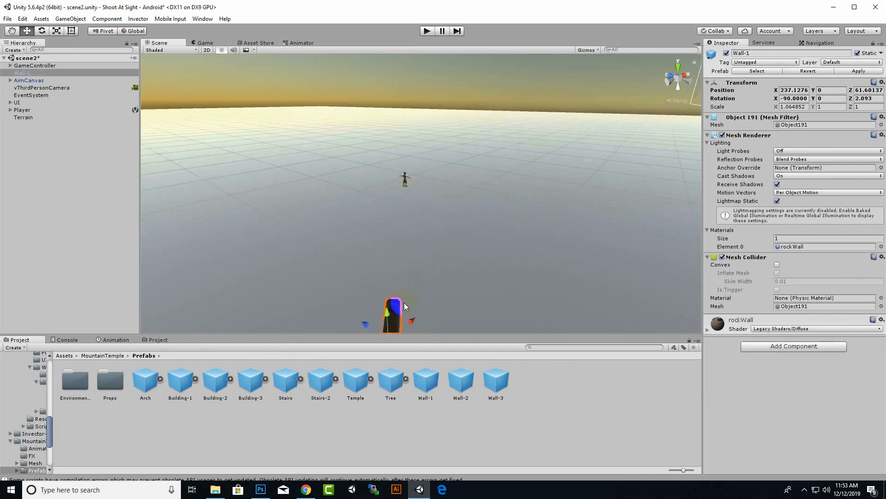
middle_click_drag(425, 307, 475, 245)
scroll(525, 121, "up", 3)
middle_click_drag(399, 199, 377, 224)
left_click_drag(483, 155, 486, 133)
scroll(444, 232, "up", 5)
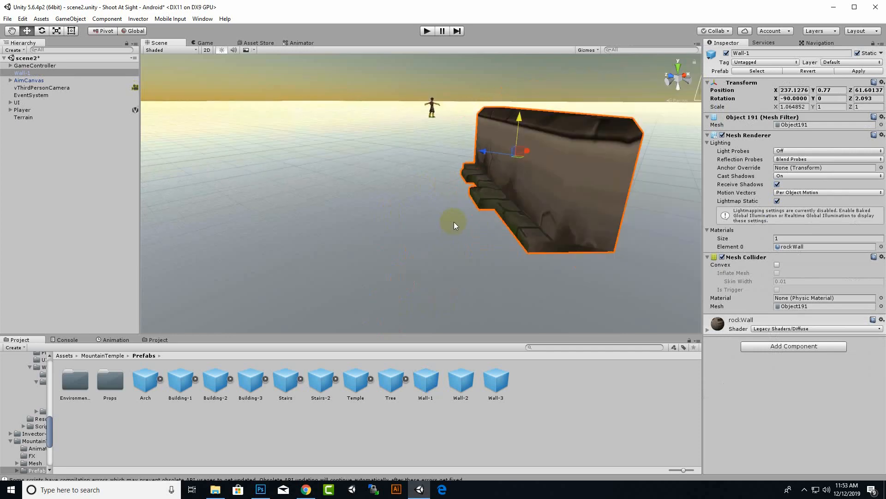
key("Delete")
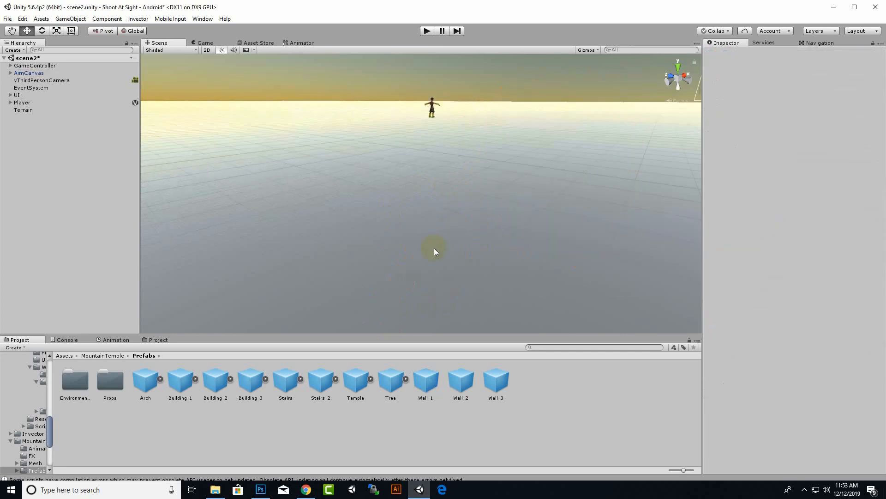
Save the current scene and open the Daylight mountain scene from MountainTemple's Scenes folder
left_click(117, 357)
left_click(220, 386)
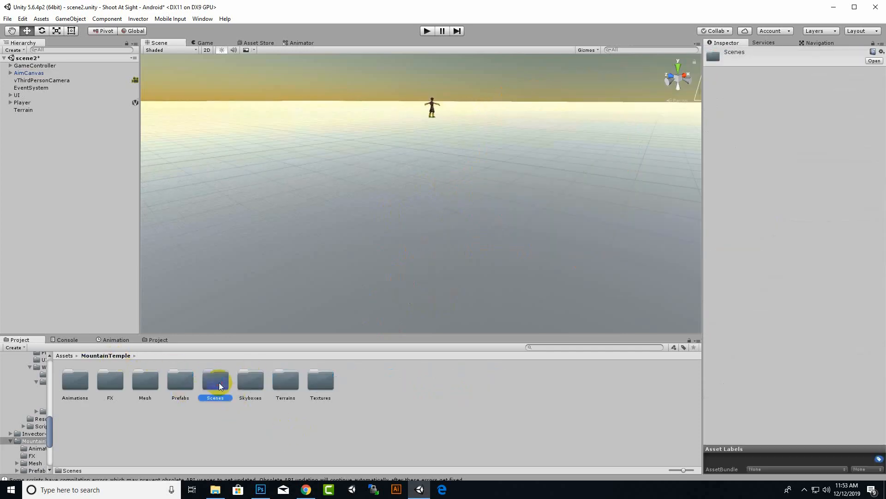
double_click(219, 386)
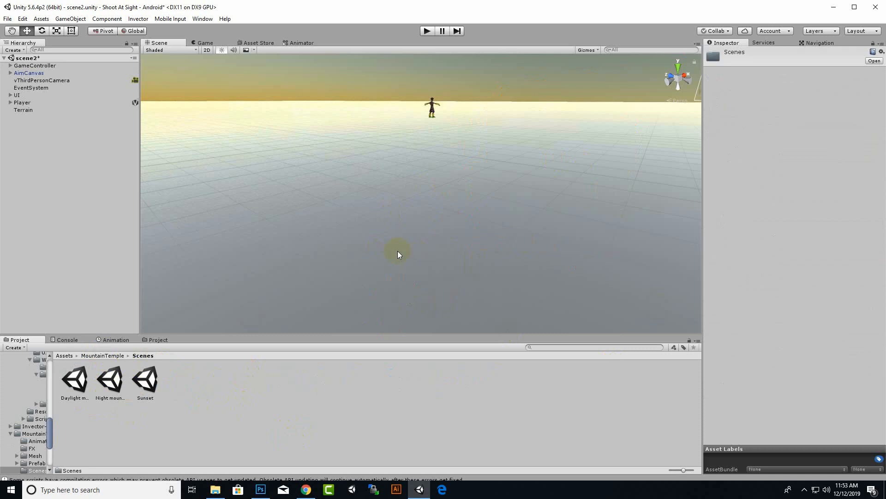
key("ctrl+s")
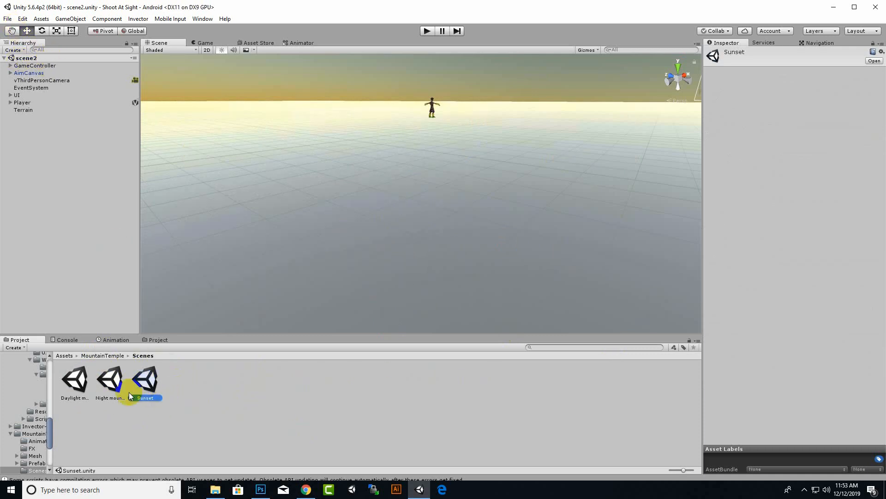
left_click(77, 387)
double_click(76, 388)
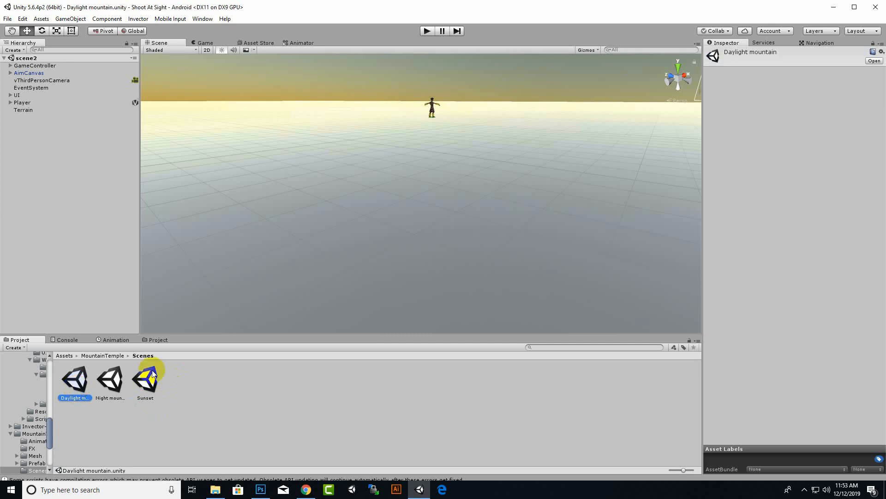
Try to play the Daylight mountain scene and examine the error and warning entries in the console
left_click(427, 31)
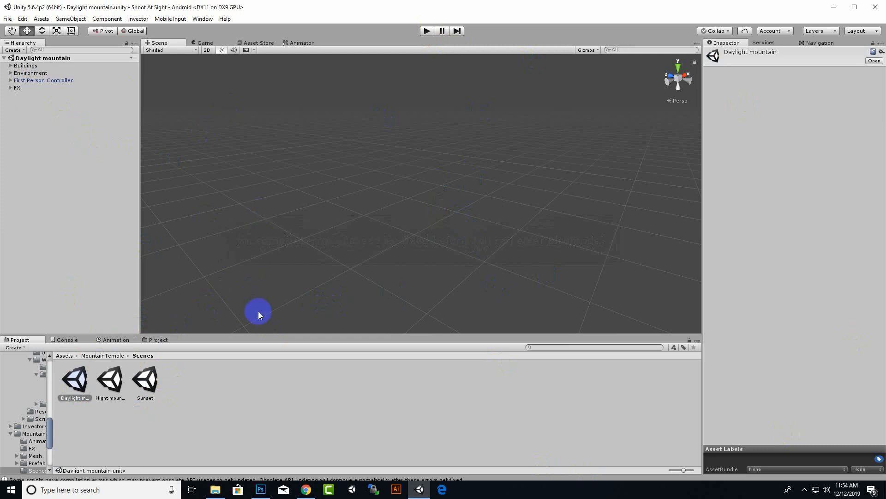
left_click(65, 339)
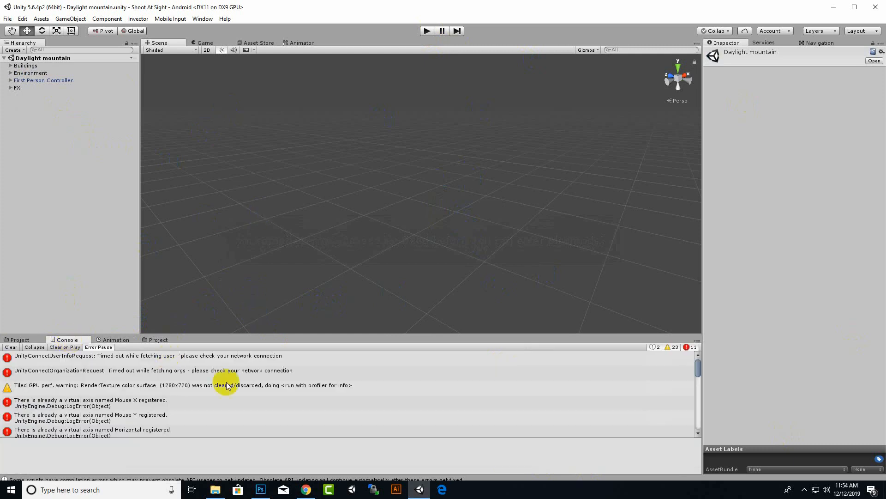
scroll(267, 410, "down", 3)
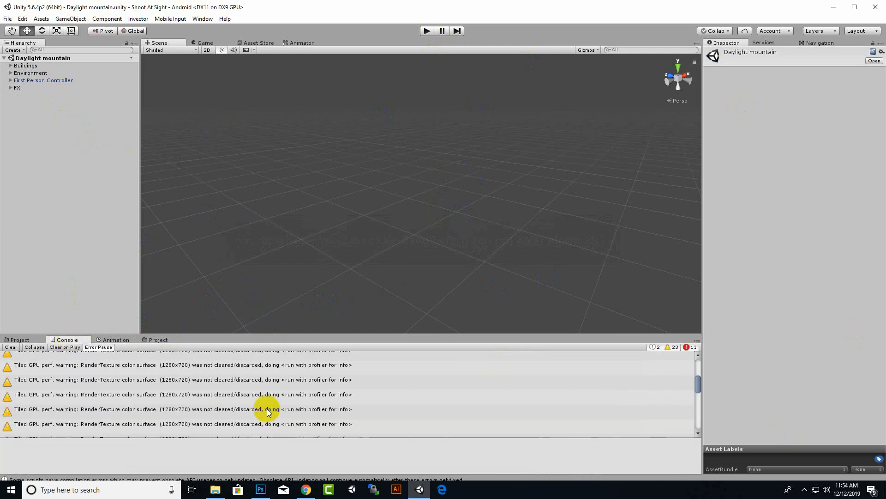
scroll(267, 410, "up", 3)
scroll(267, 410, "down", 3)
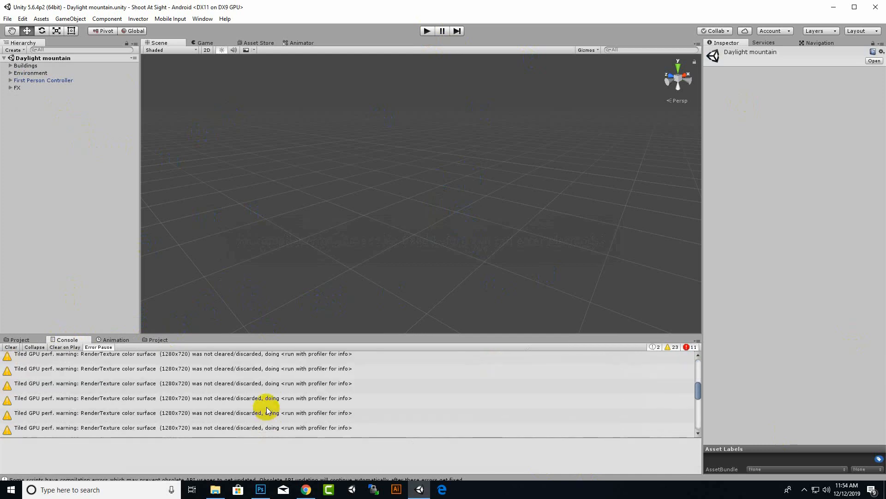
scroll(99, 392, "up", 3)
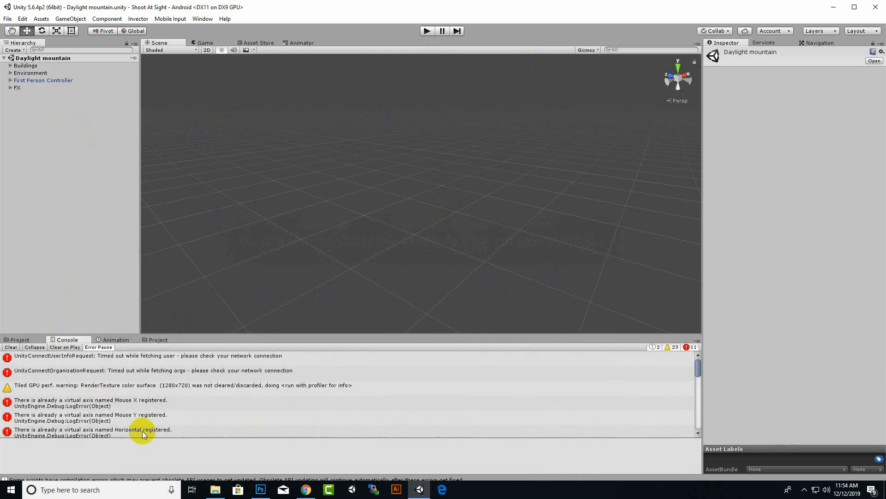
left_click(73, 407)
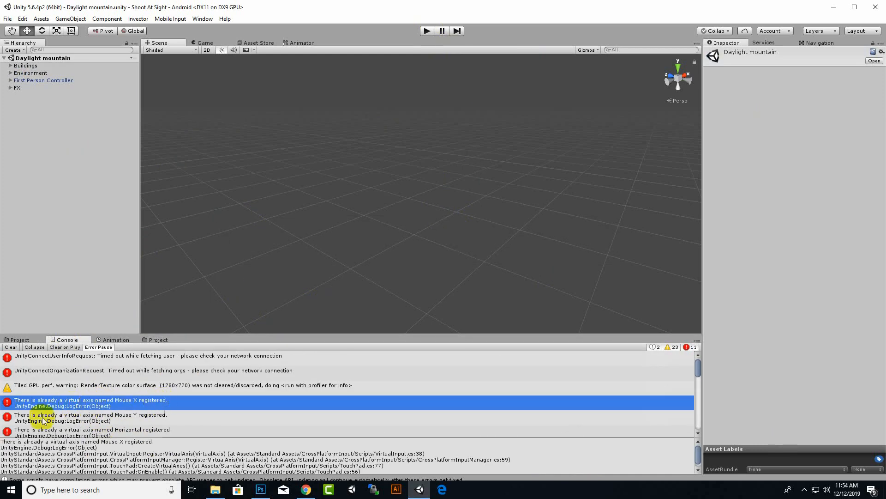
scroll(76, 419, "down", 3)
scroll(80, 418, "down", 5)
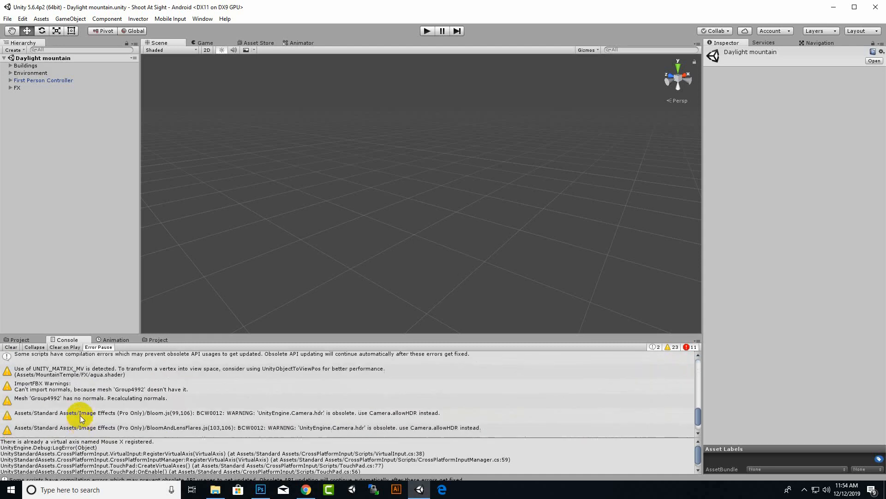
scroll(81, 418, "up", 3)
left_click(77, 396)
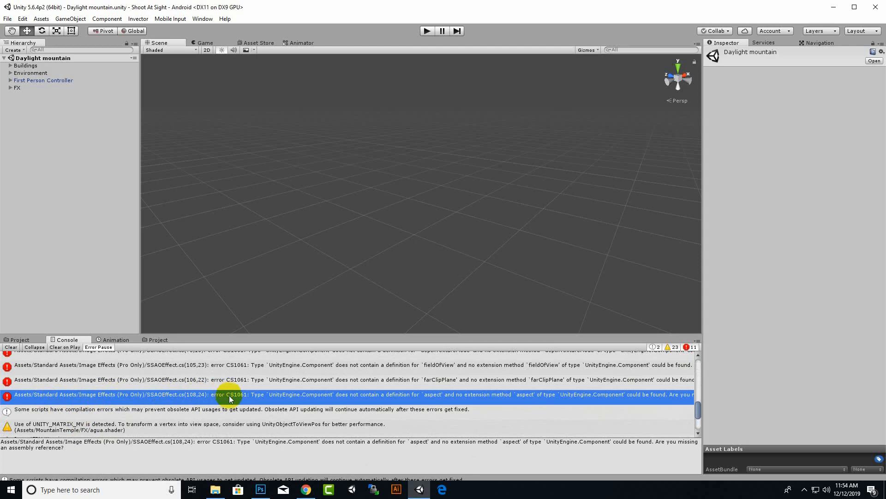
scroll(223, 409, "up", 3)
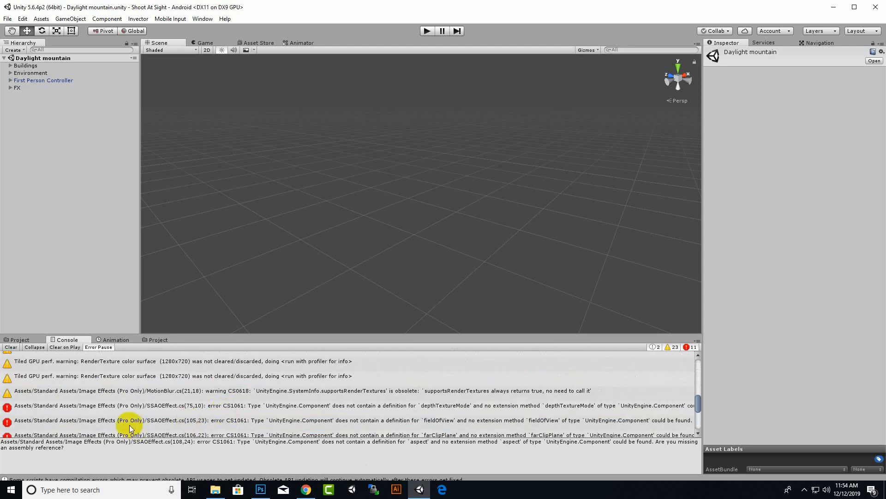
left_click(97, 424)
left_click(69, 407)
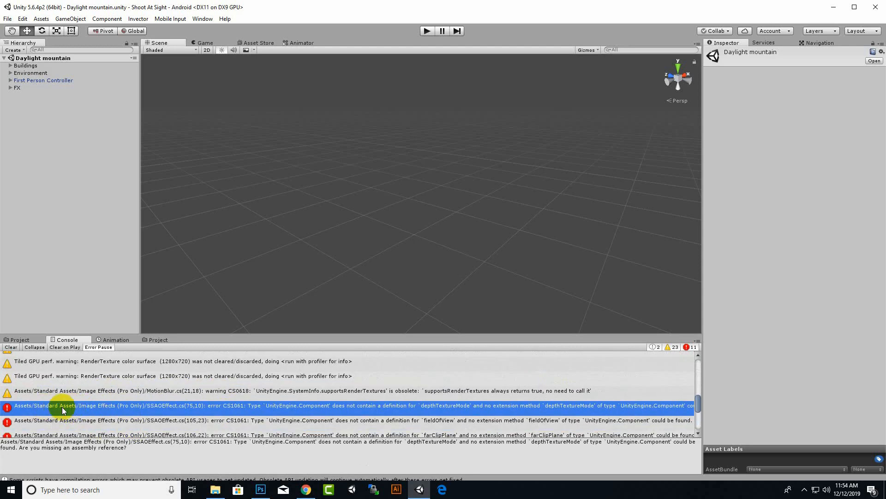
Delete the Image Effects (Pro Only) folder from Standard Assets
left_click(19, 340)
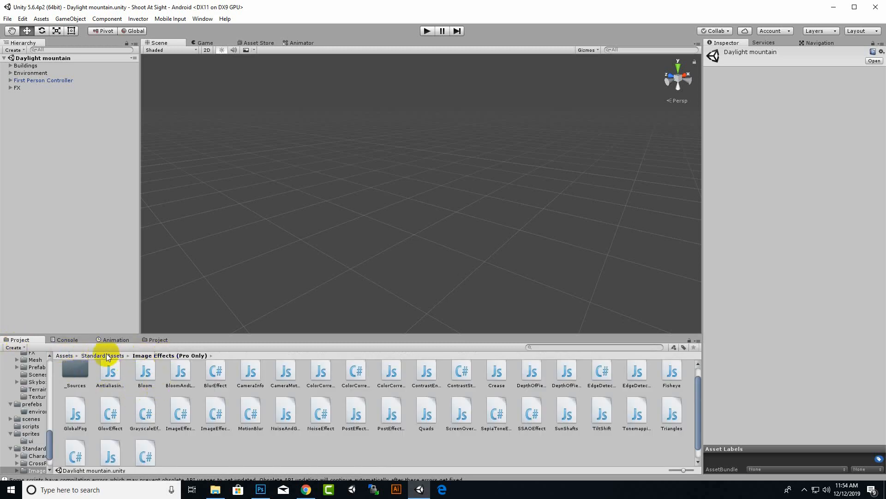
left_click(121, 357)
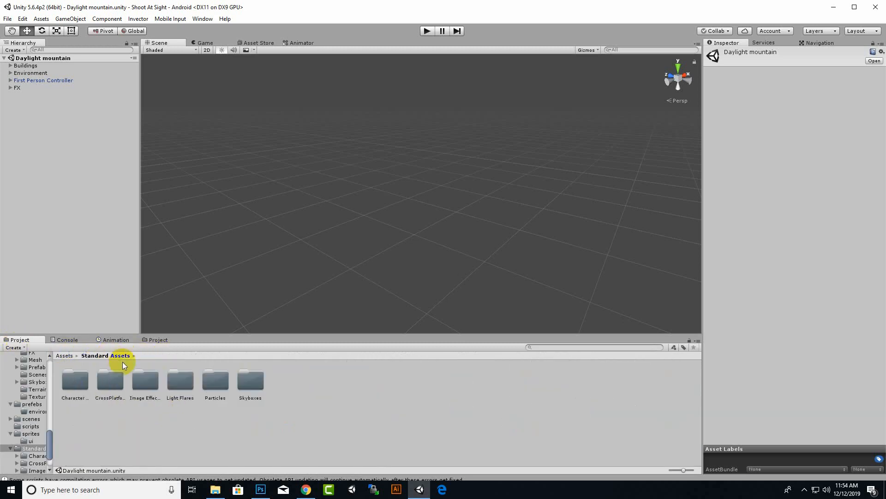
right_click(158, 387)
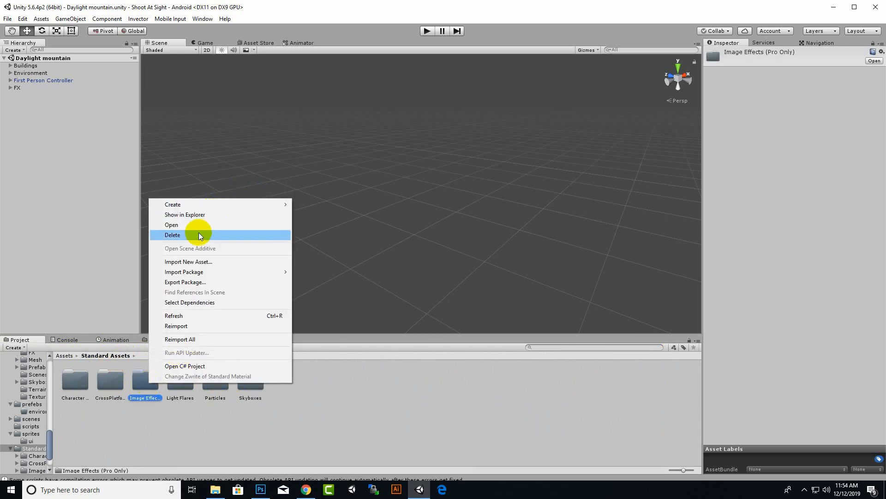
left_click(199, 235)
left_click(467, 267)
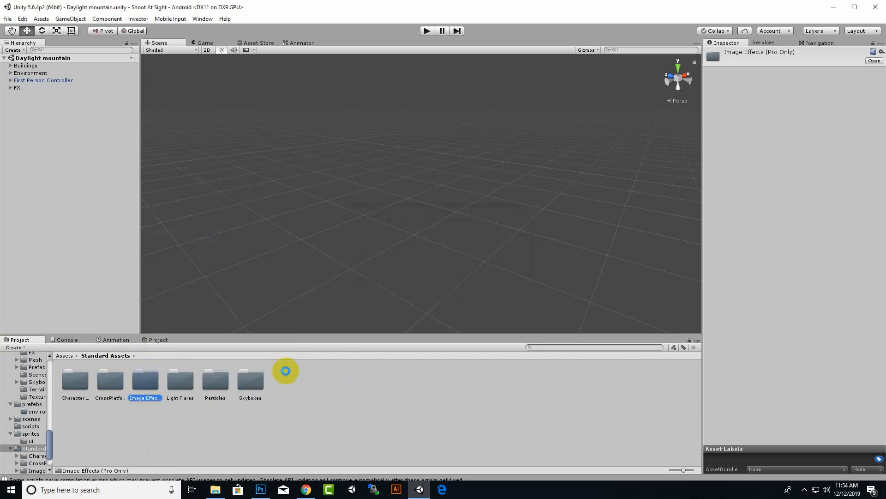
Run the Daylight mountain scene twice to look at the temple environment, stopping play mode after each run
left_click(427, 30)
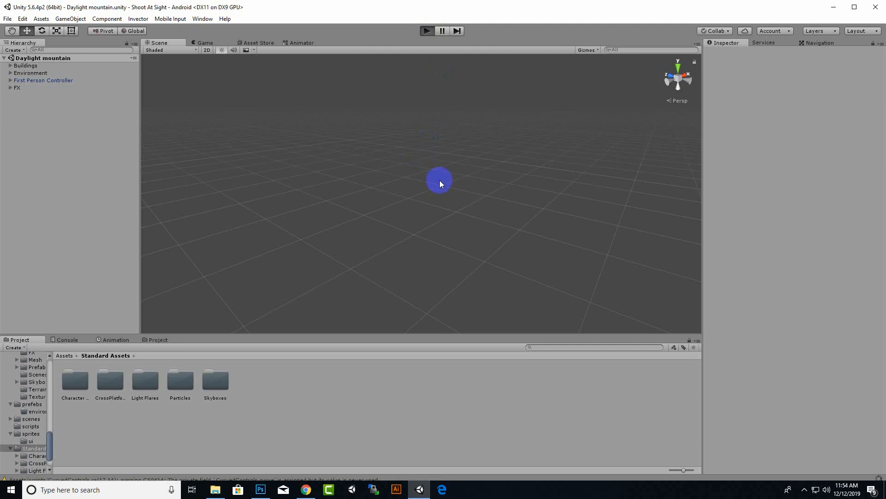
key("ctrl+p")
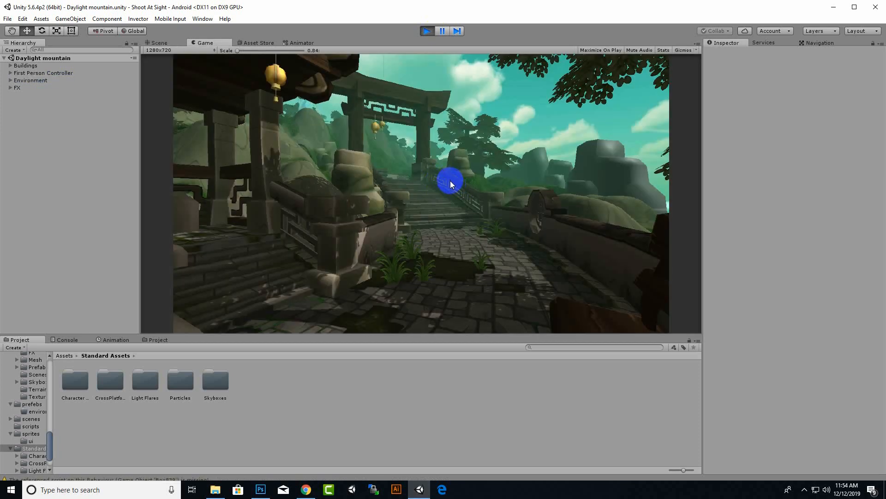
left_click(474, 213)
left_click(429, 30)
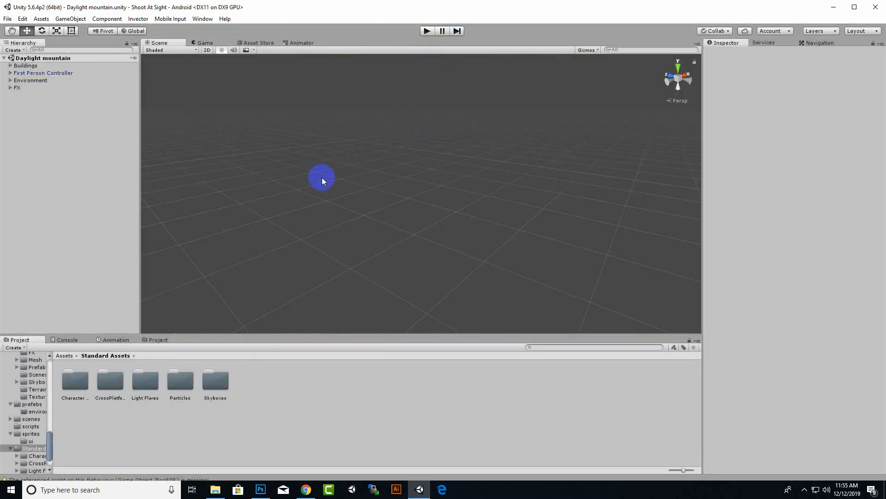
left_click(428, 31)
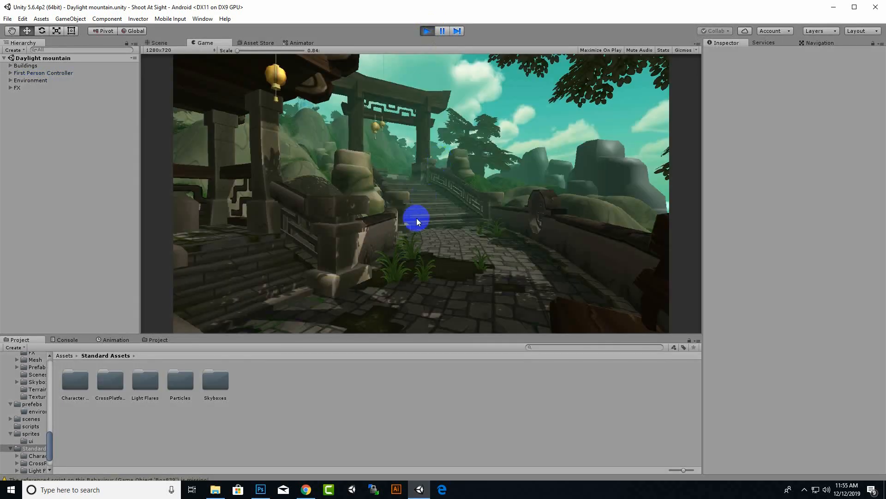
left_click(456, 264)
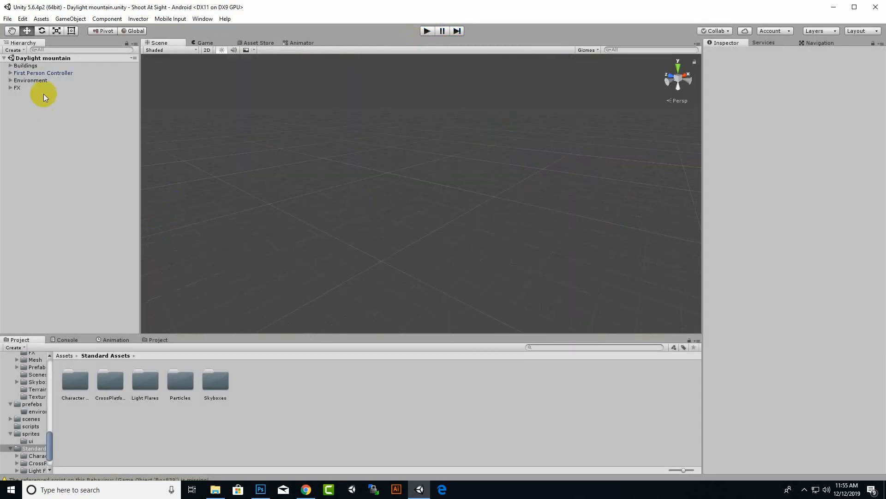
left_click(41, 74)
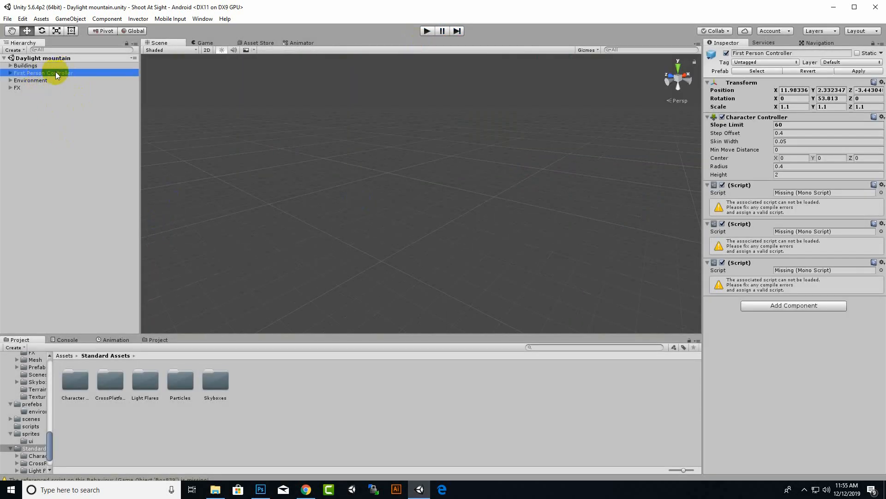
key("Delete")
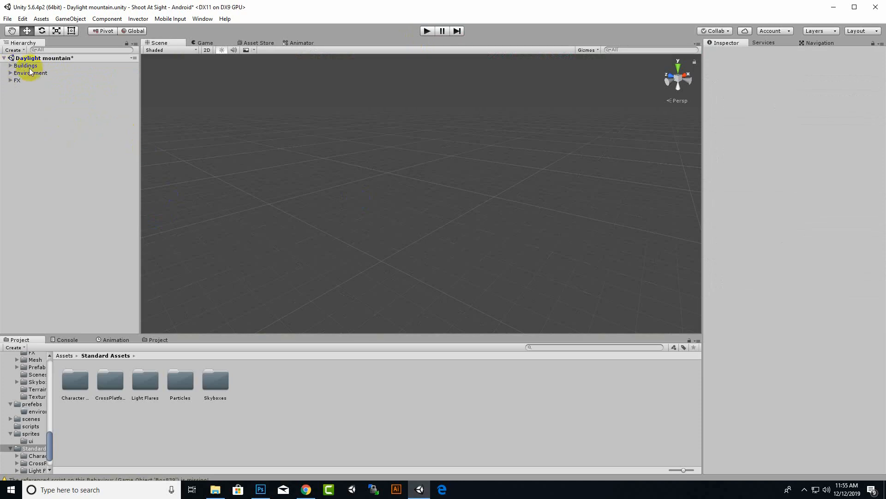
key("ctrl+z")
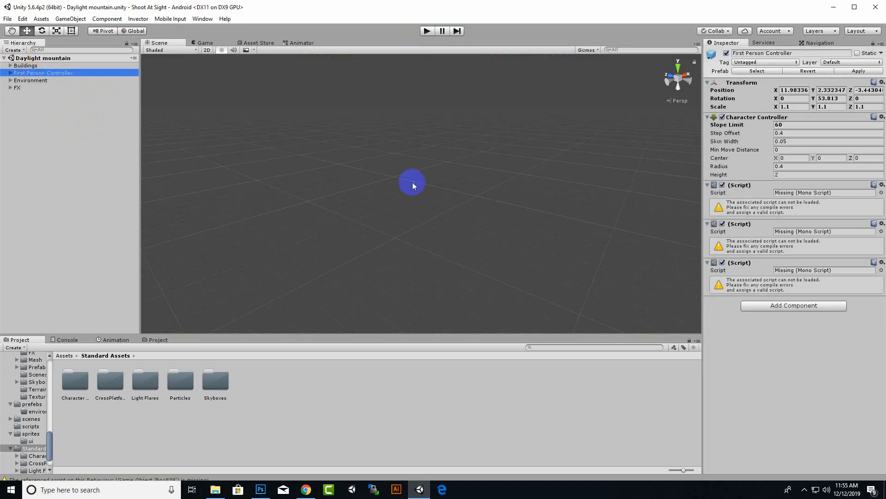
Frame the First Person Controller among the temple surroundings and delete it from the scene
left_click(411, 183)
key("f")
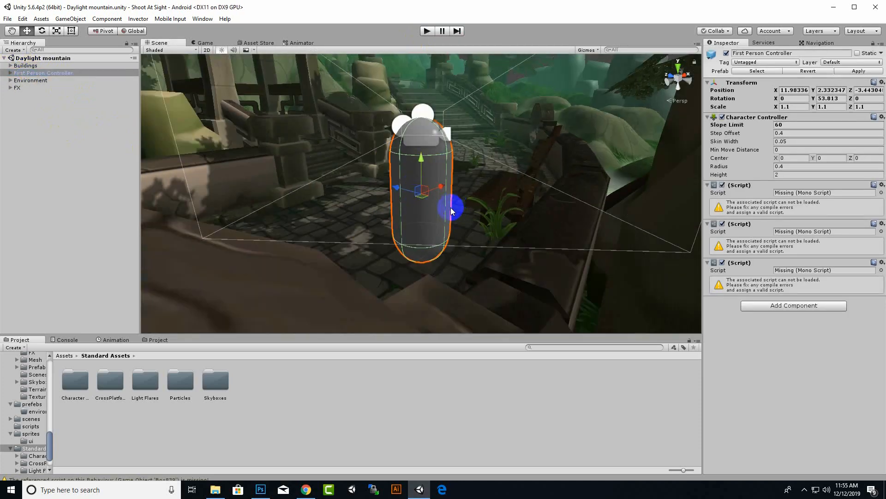
left_click_drag(316, 169, 432, 189, "alt")
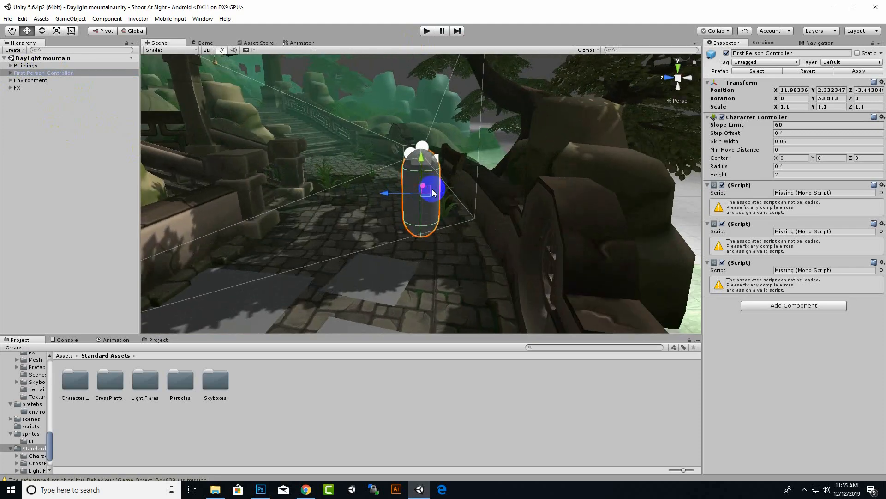
key("Delete")
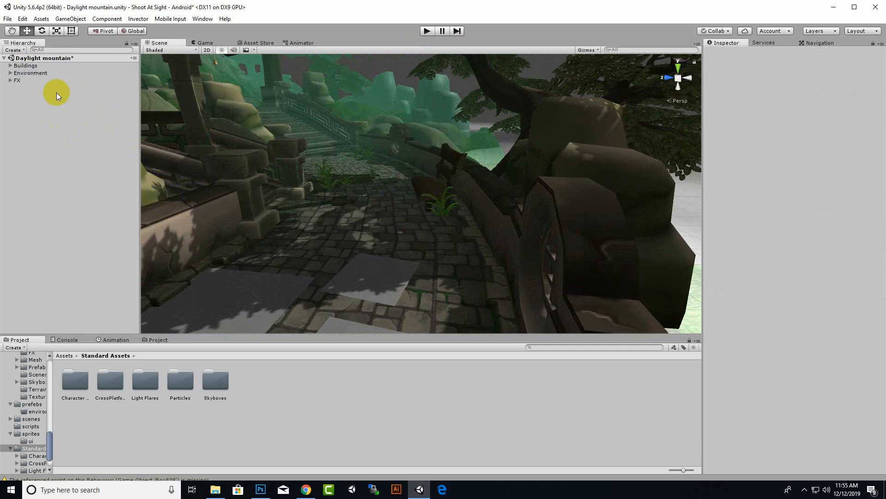
Examine the Environment and Buildings groups of the Daylight mountain scene and view the temple structures from several angles
left_click(28, 73)
left_click(9, 74)
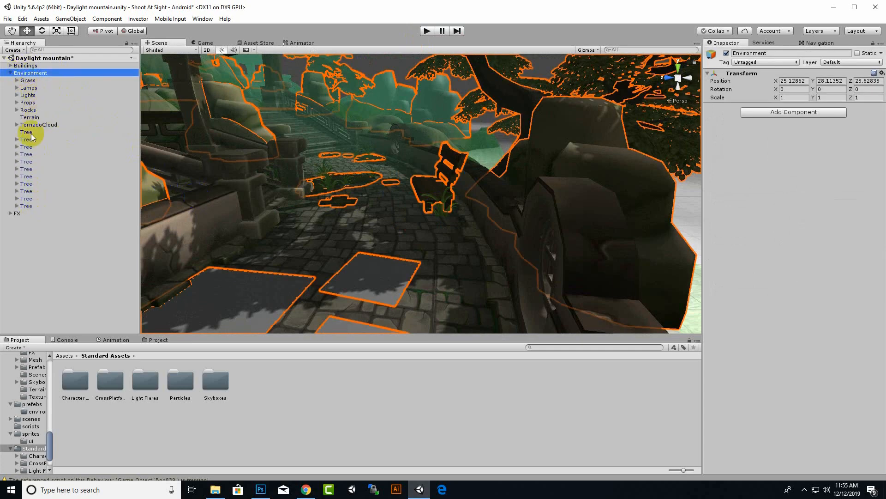
left_click(10, 73)
left_click(19, 65)
scroll(444, 226, "down", 6)
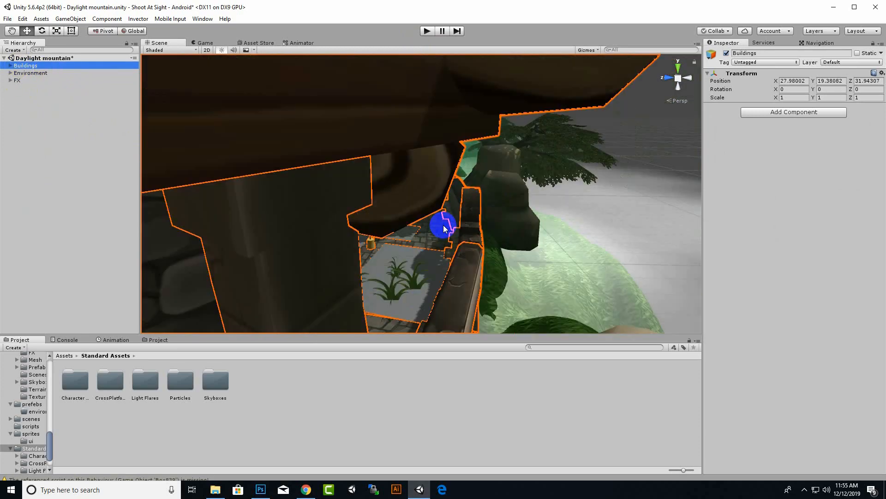
scroll(444, 225, "down", 5)
left_click_drag(445, 225, 283, 196, "alt")
scroll(476, 267, "up", 3)
scroll(513, 287, "down", 4)
scroll(512, 287, "up", 1)
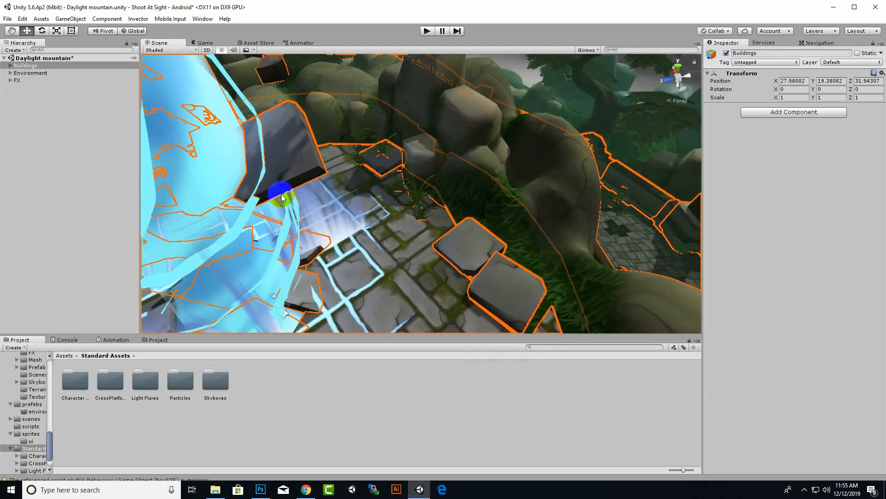
Turn off Fog in the scene's lighting settings and close the Lighting window
left_click(203, 19)
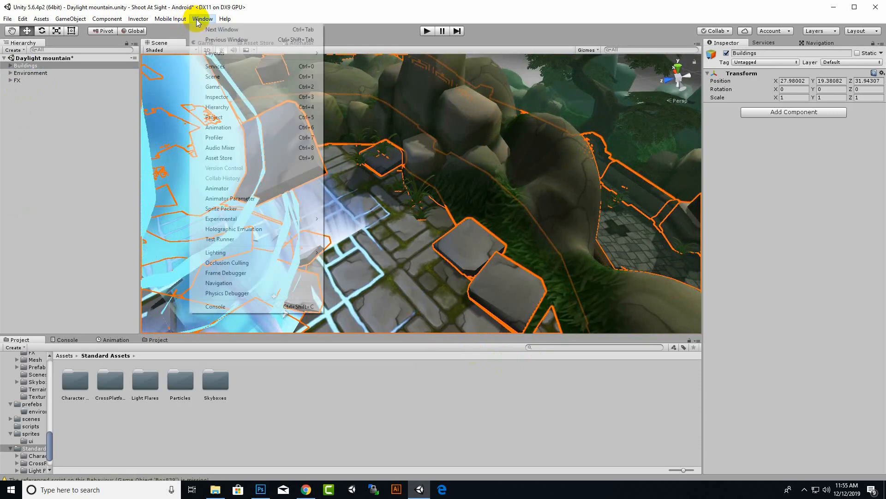
left_click(262, 255)
left_click(348, 253)
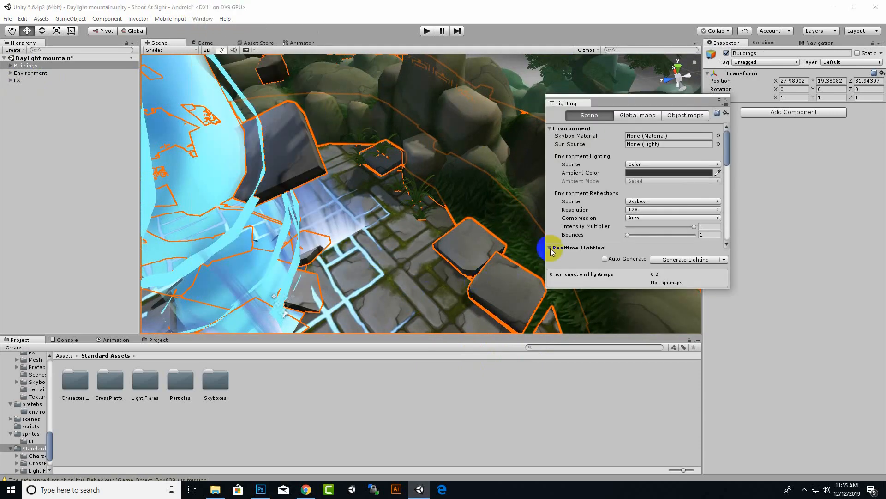
scroll(585, 203, "down", 3)
scroll(586, 203, "down", 3)
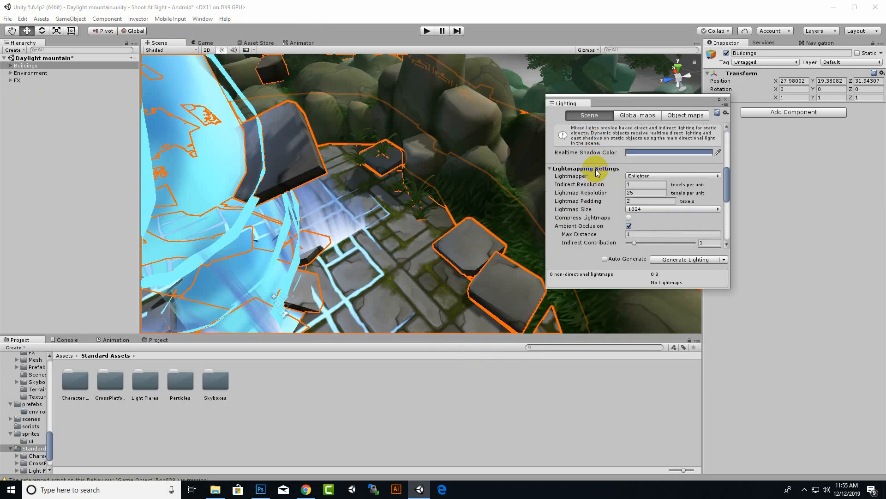
scroll(600, 205, "down", 5)
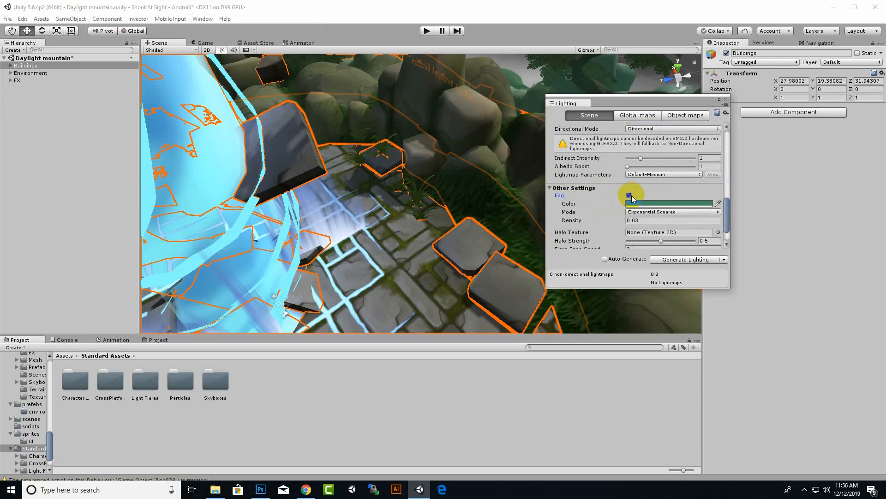
left_click(629, 195)
left_click_drag(720, 105, 720, 102)
left_click(726, 99)
Select the Terrain object and examine the temple island's terrain edges, underside and surroundings from several angles
scroll(370, 207, "down", 10)
right_click_drag(370, 208, 362, 148)
left_click(388, 141)
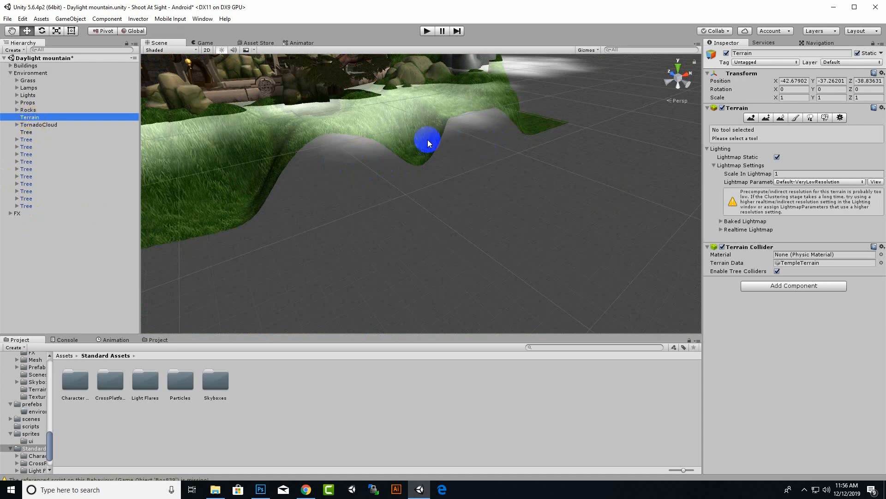
scroll(412, 134, "down", 3)
left_click_drag(380, 187, 474, 185, "alt")
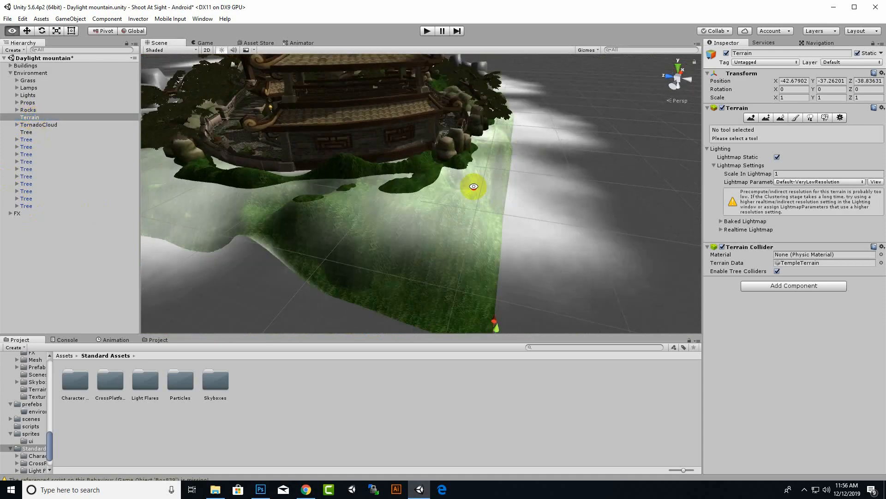
scroll(421, 259, "up", 3)
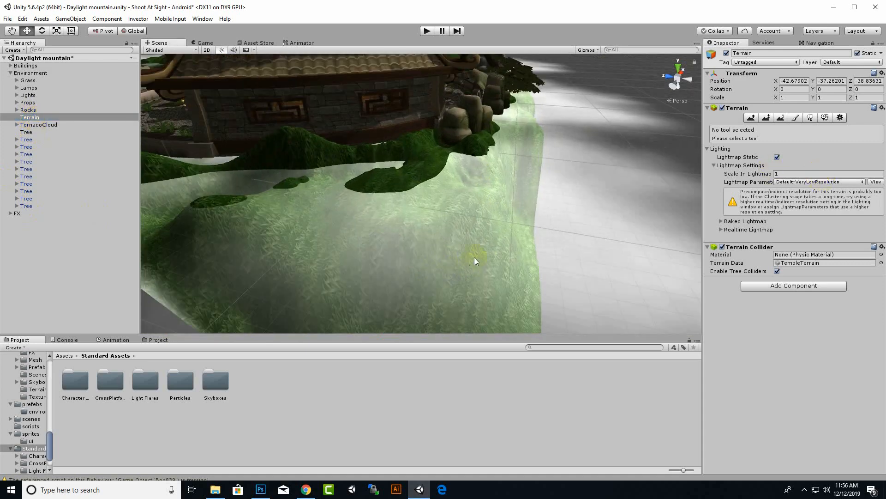
left_click_drag(518, 242, 457, 282, "alt")
scroll(471, 275, "down", 4)
left_click_drag(363, 262, 358, 209, "alt")
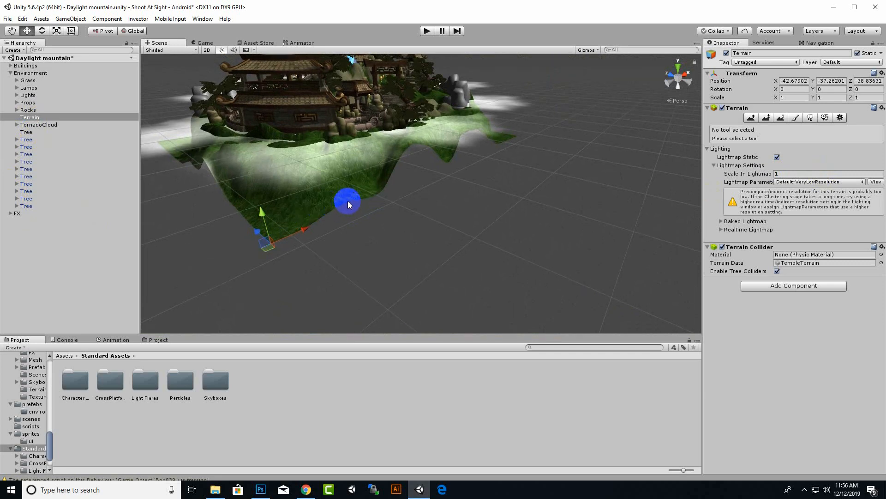
left_click_drag(314, 174, 406, 237, "alt")
left_click_drag(386, 178, 379, 265, "alt")
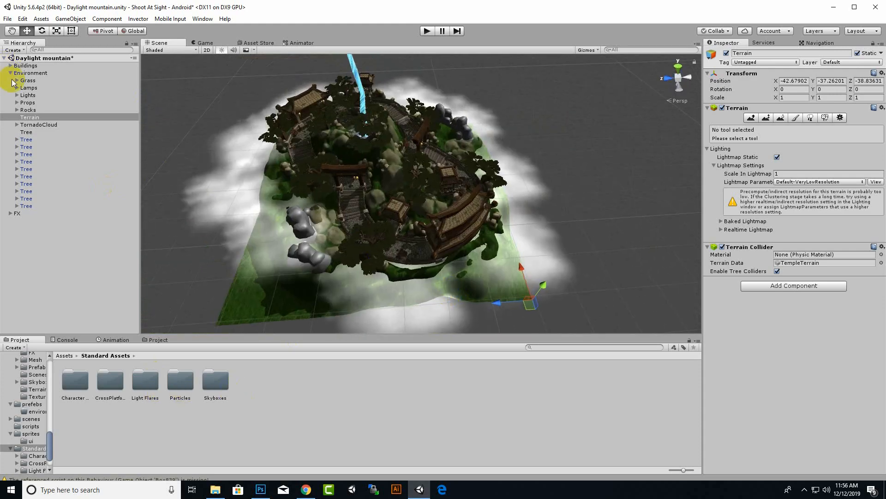
left_click(474, 224)
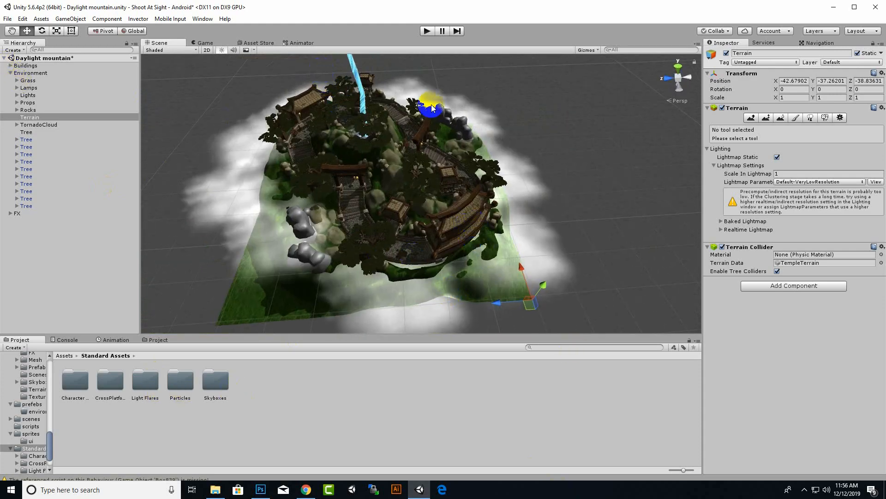
left_click(411, 277)
left_click(264, 137)
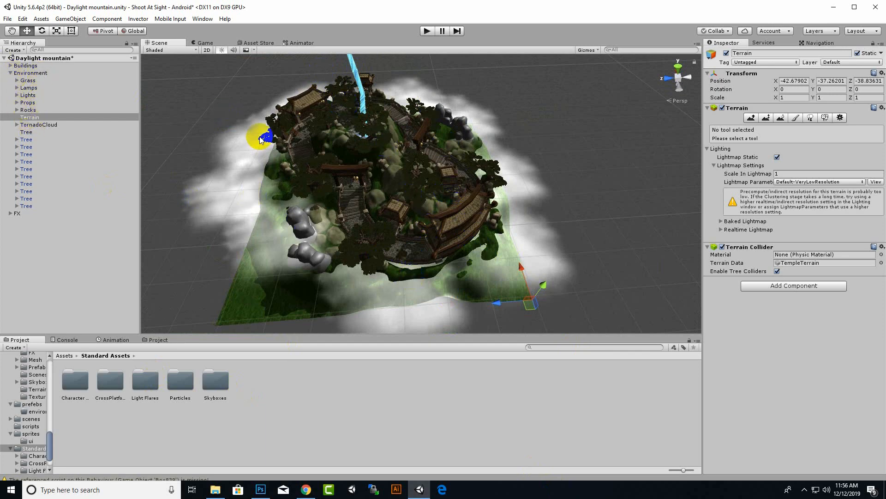
Open scene2 from the project's scenes folder, saving the changes to the Daylight mountain scene
left_click(10, 73)
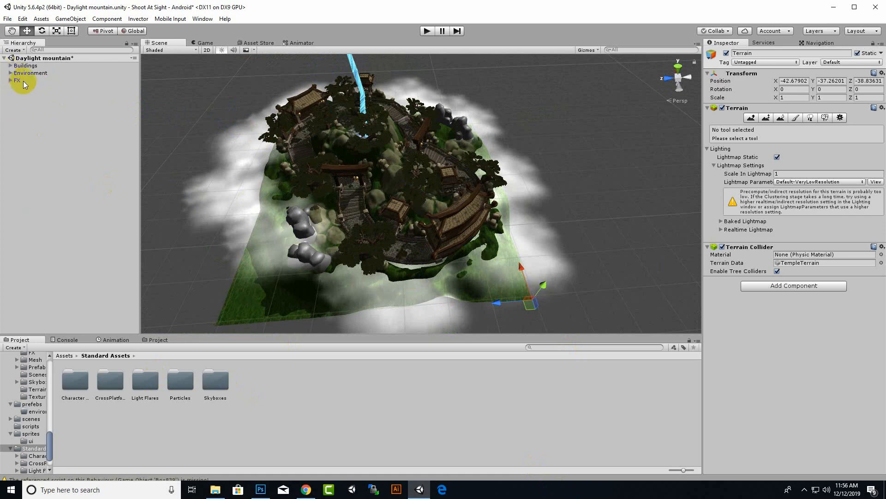
left_click(63, 355)
left_click(438, 382)
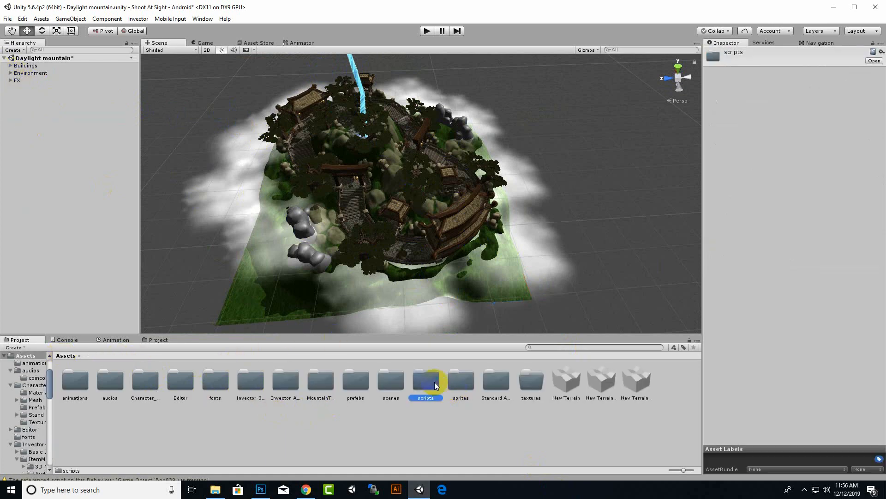
double_click(388, 382)
double_click(146, 383)
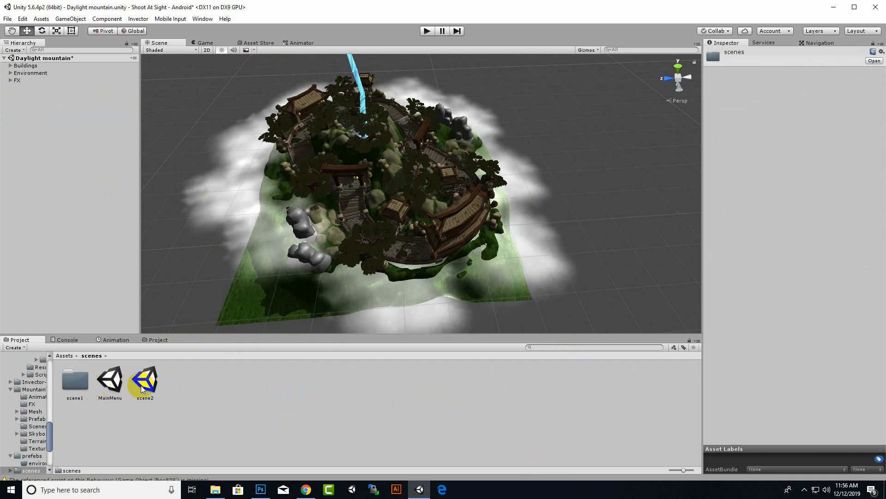
left_click(433, 272)
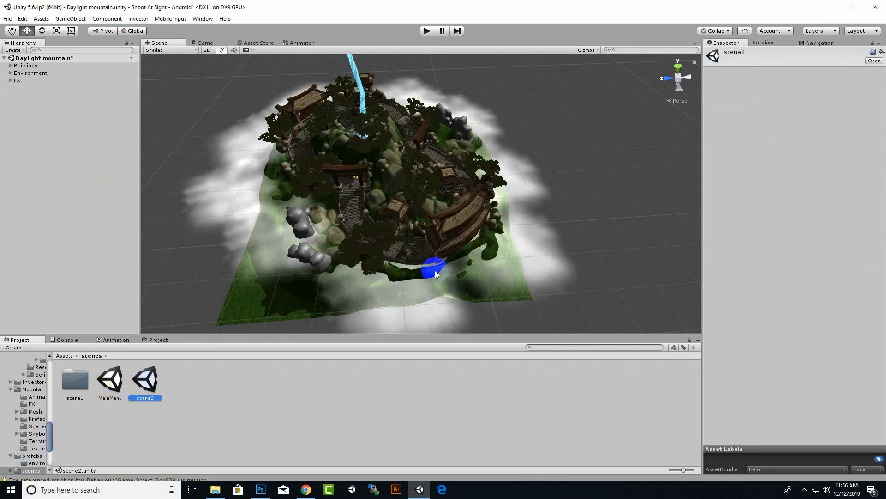
Create a new folder named player inside the prefebs folder
left_click(65, 356)
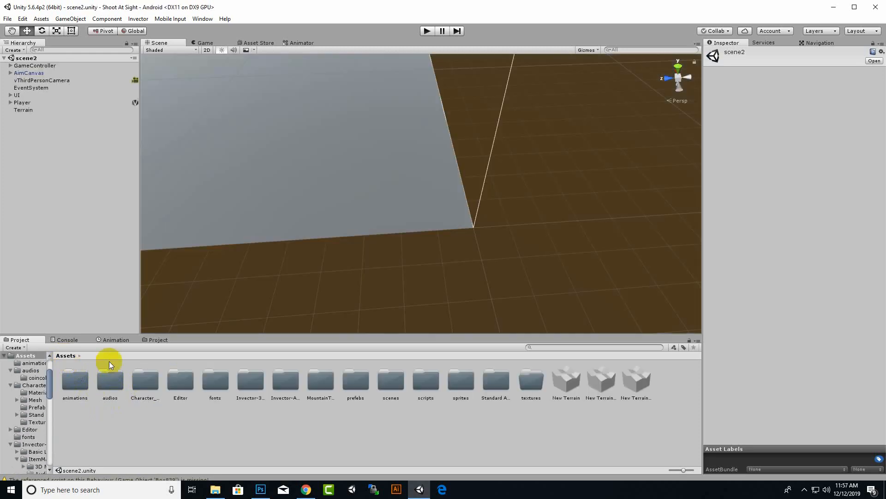
double_click(355, 381)
right_click(148, 383)
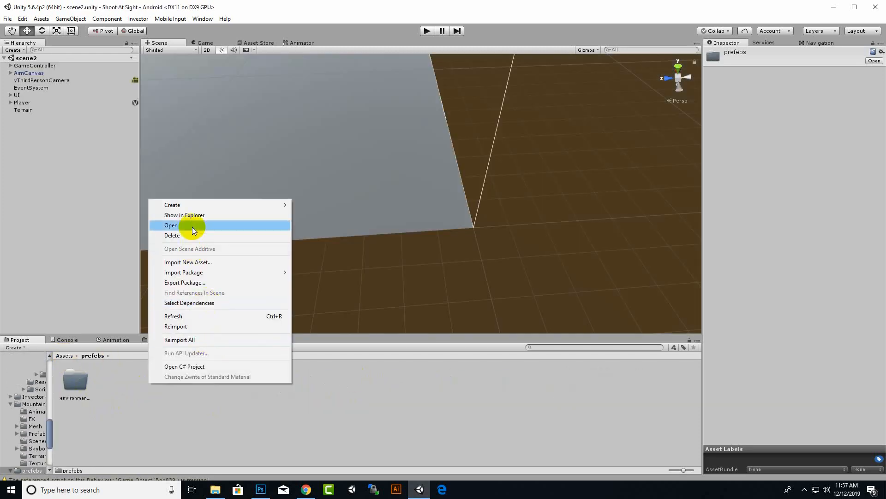
mouse_move(175, 204)
left_click(320, 216)
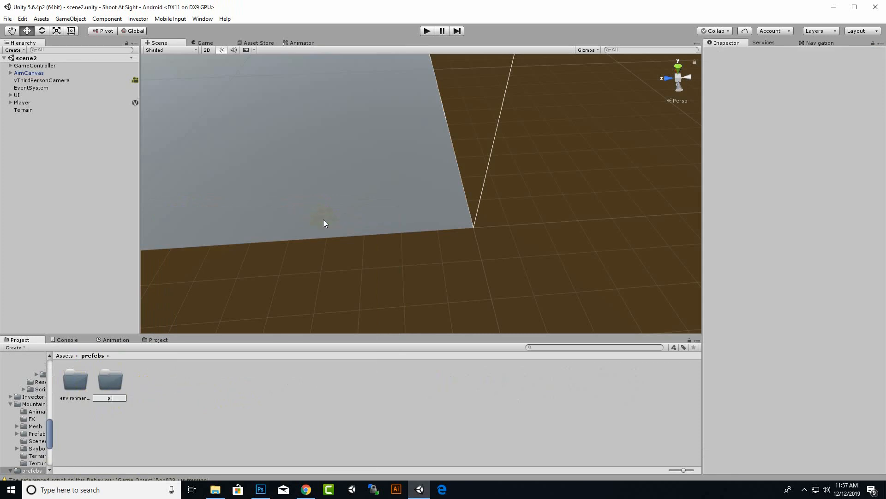
type("player")
key("Return")
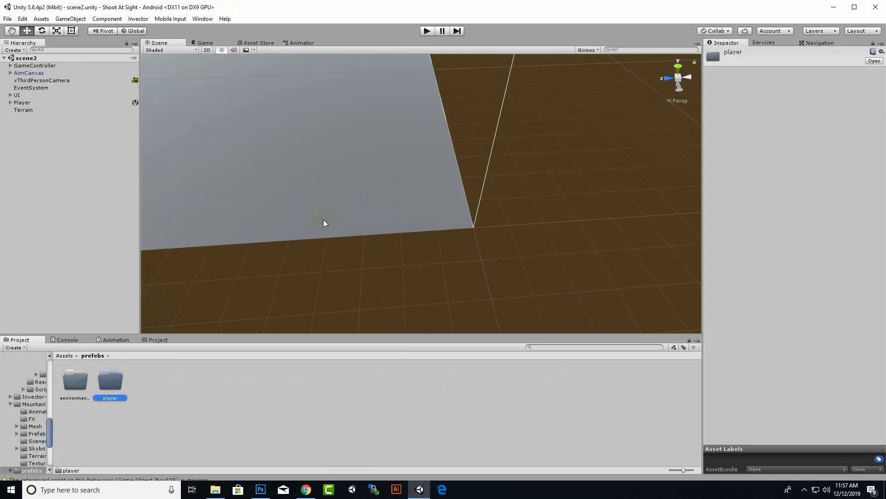
Save scene2's Player object as a prefab in the player folder and return to the prefebs folder
left_click(38, 103)
left_click_drag(27, 102, 112, 391)
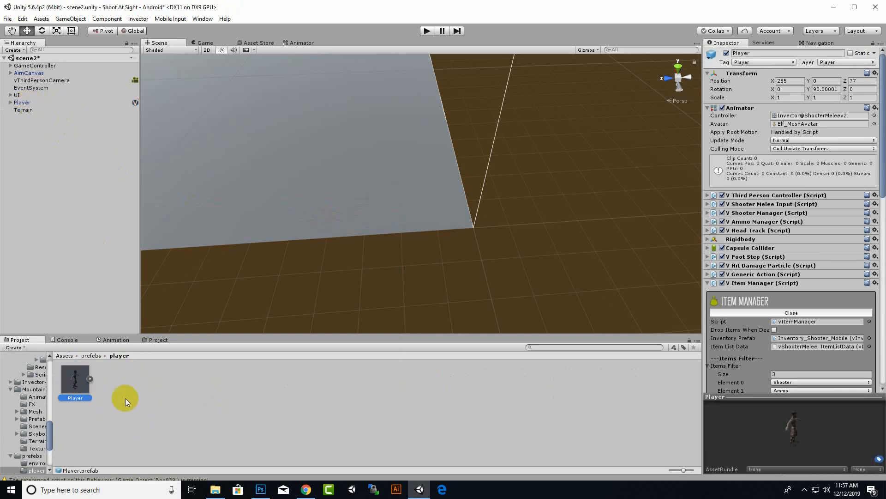
left_click(89, 357)
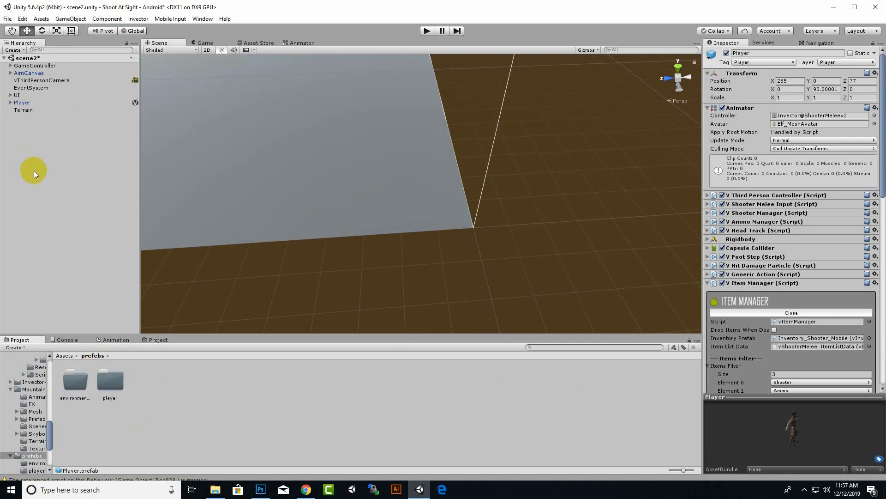
left_click(121, 385)
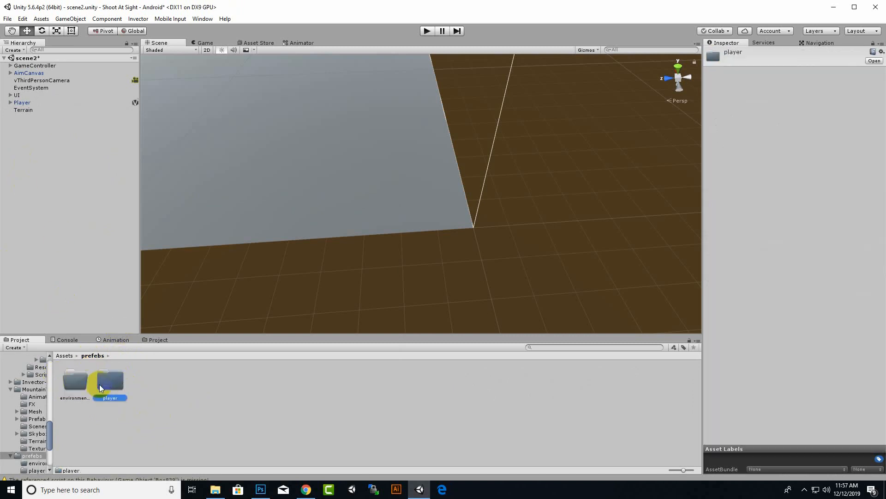
left_click(99, 431)
Open the Daylight mountain scene from MountainTemple's Scenes folder, saving the changes to scene2
left_click(65, 355)
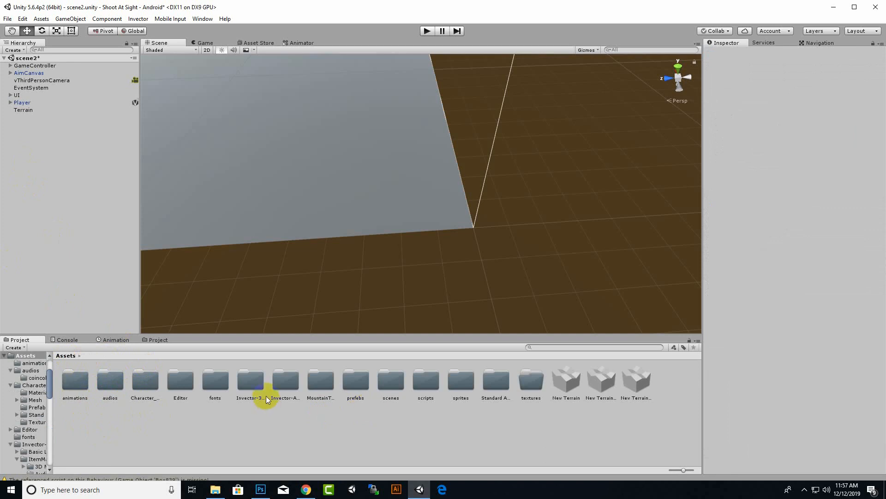
double_click(317, 376)
left_click(179, 377)
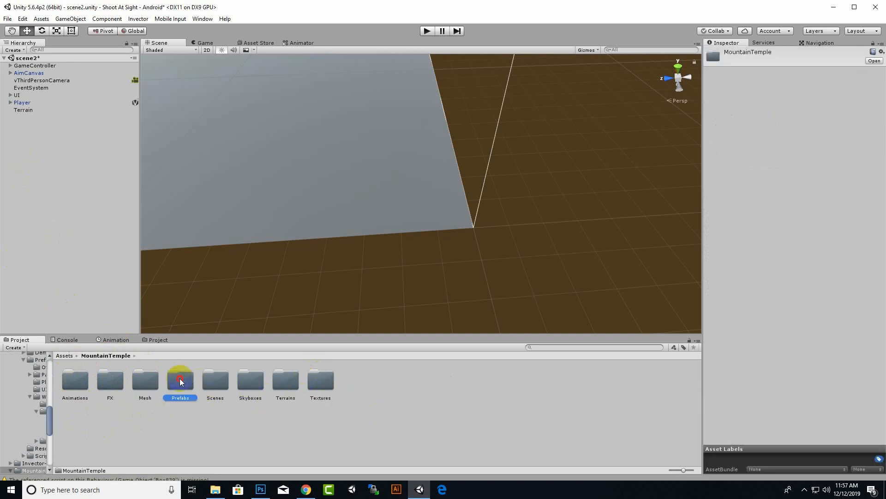
double_click(225, 382)
left_click(139, 386)
left_click(116, 384)
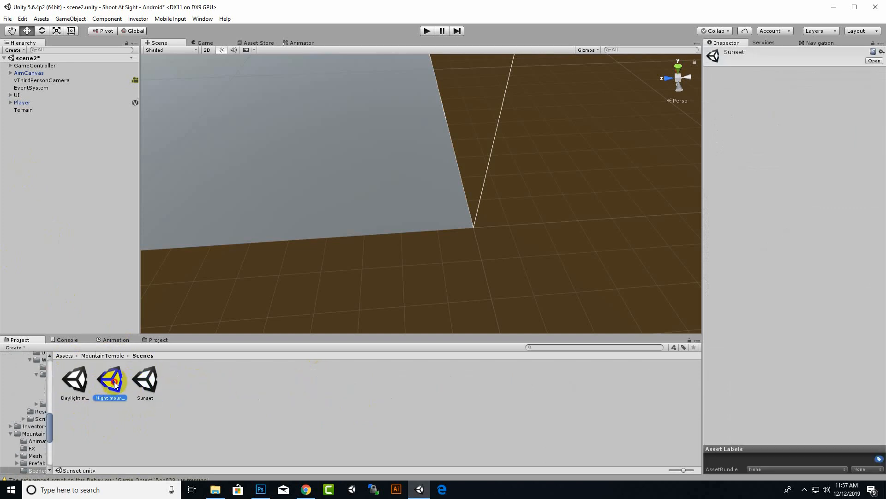
double_click(74, 379)
left_click(429, 262)
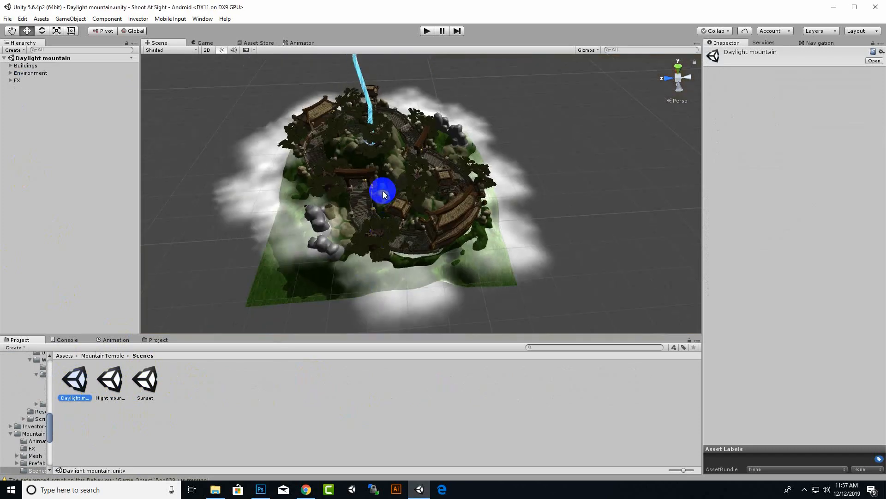
View the temple island from the side and open the environments folder inside prefebs
middle_click_drag(429, 228, 468, 203)
scroll(415, 256, "up", 3)
left_click_drag(276, 261, 349, 185, "alt")
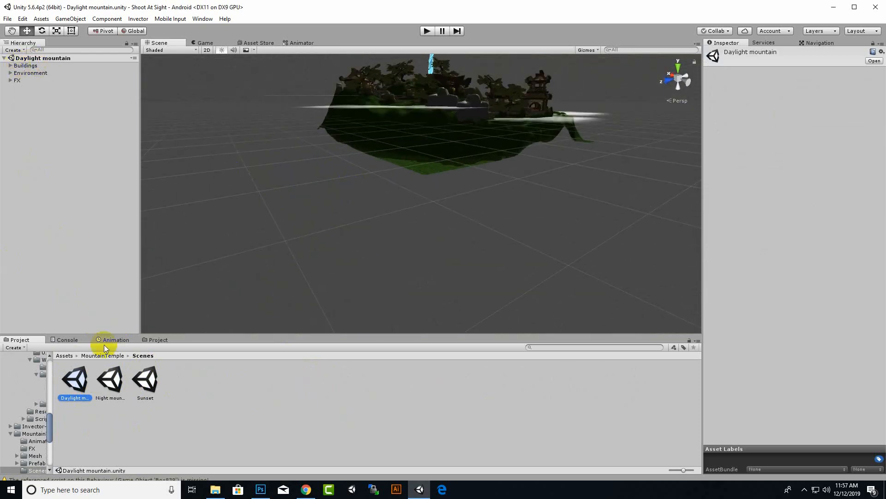
left_click(67, 355)
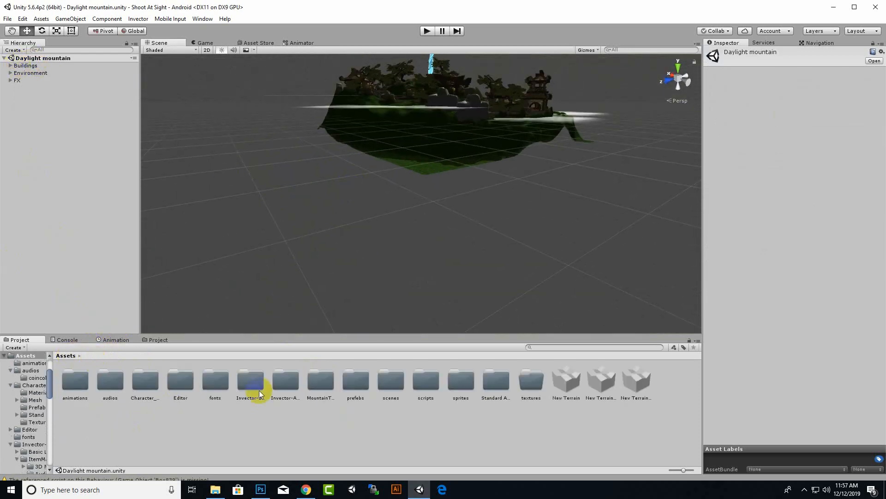
left_click(358, 386)
double_click(359, 385)
right_click(61, 418)
left_click(66, 449)
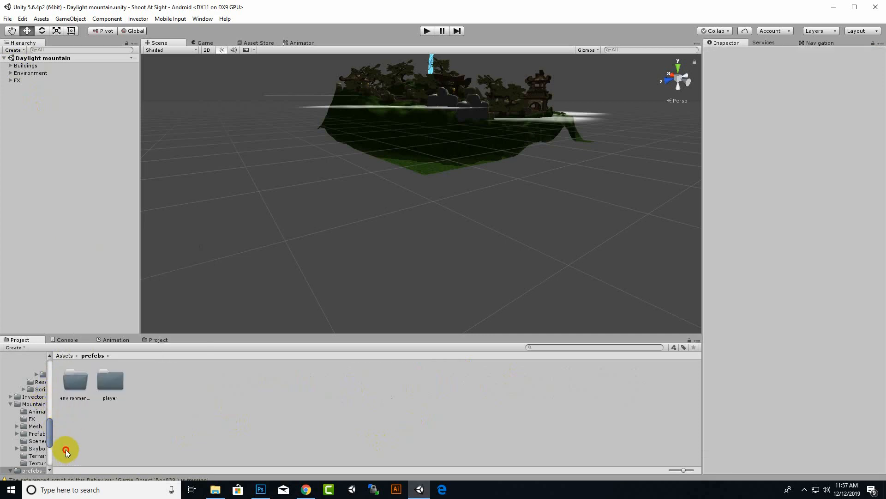
double_click(71, 387)
Create an empty object in the Daylight mountain scene and name it village
right_click(77, 109)
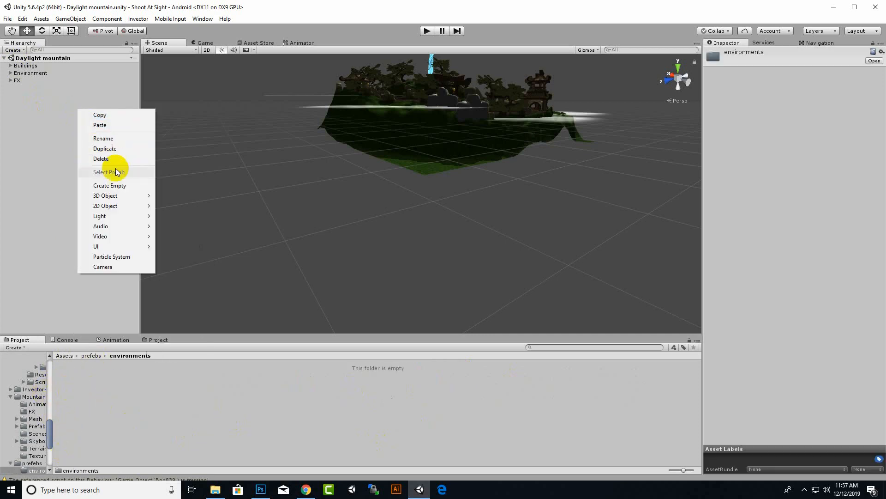
left_click(138, 184)
right_click(46, 88)
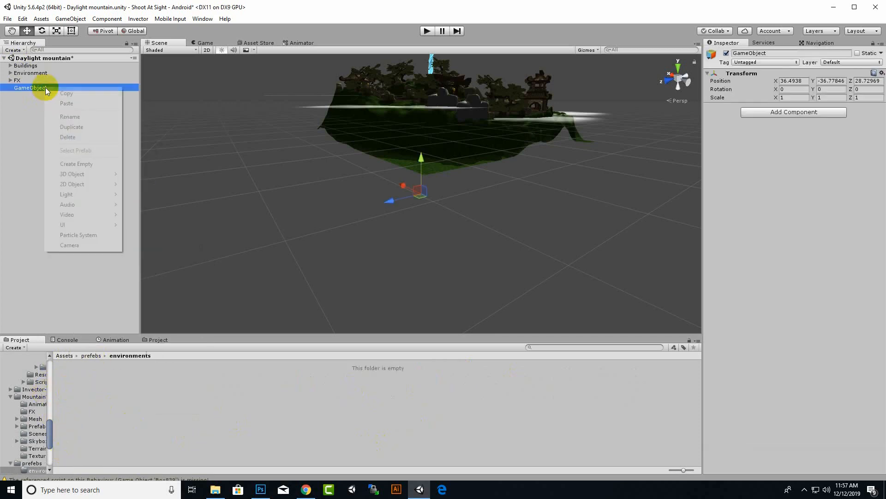
left_click(67, 115)
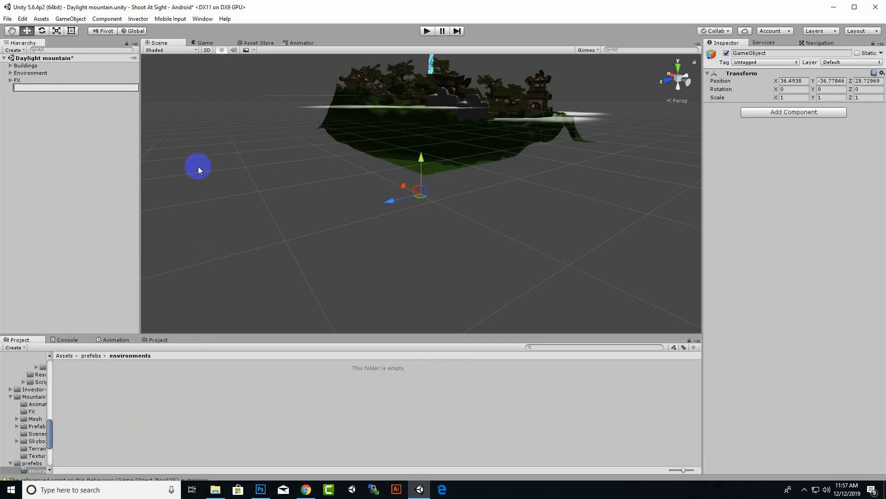
type("e")
key("Return")
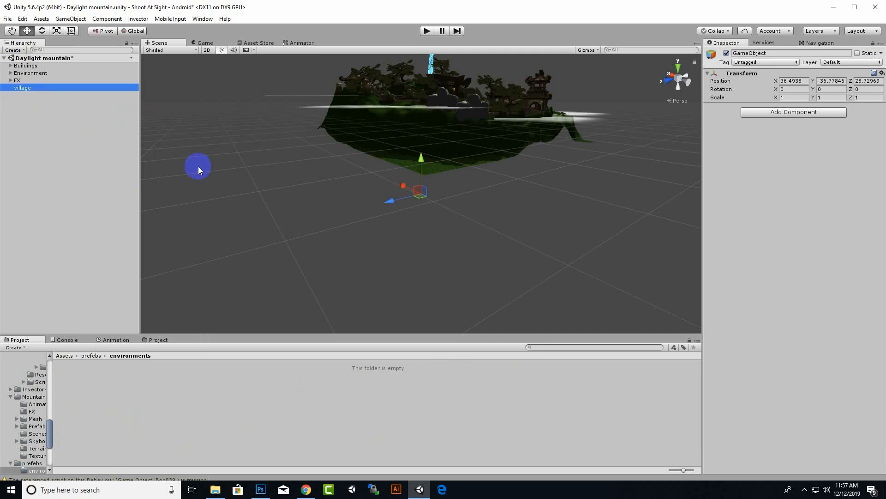
Group the FX, Environment and Buildings objects under the village object
left_click(35, 79)
left_click(35, 74, "ctrl")
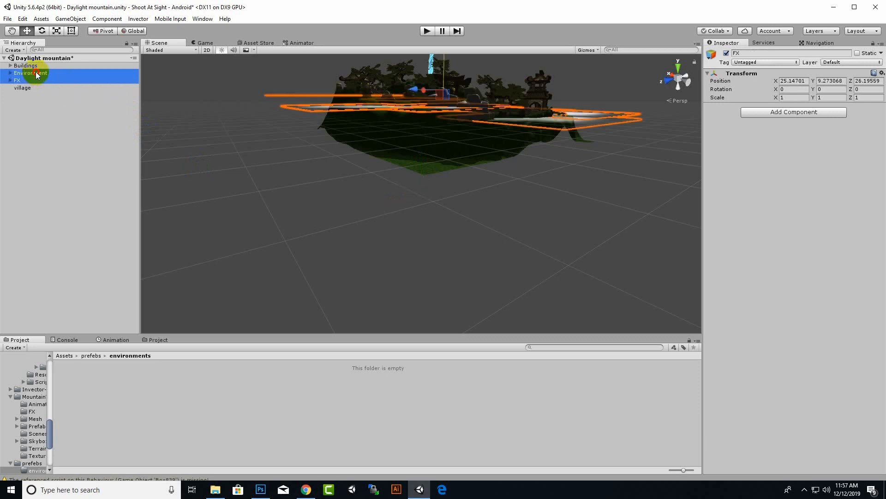
left_click(34, 67, "ctrl")
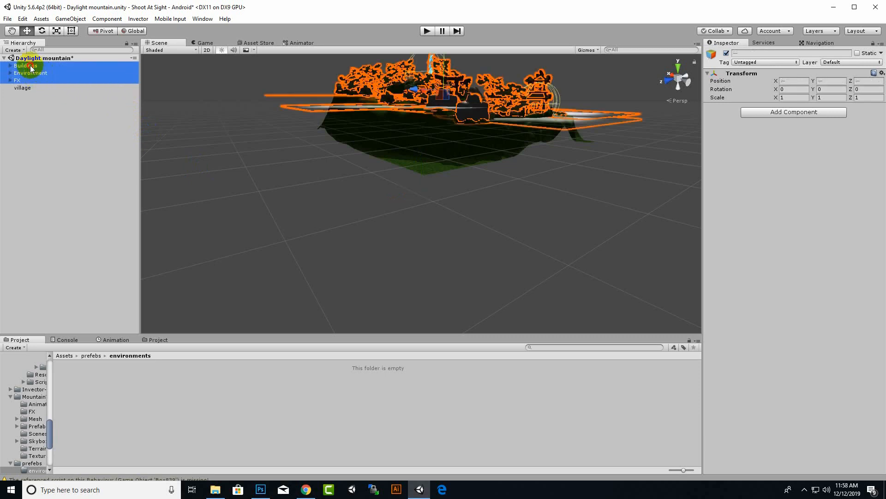
left_click_drag(31, 68, 24, 87)
left_click(15, 68)
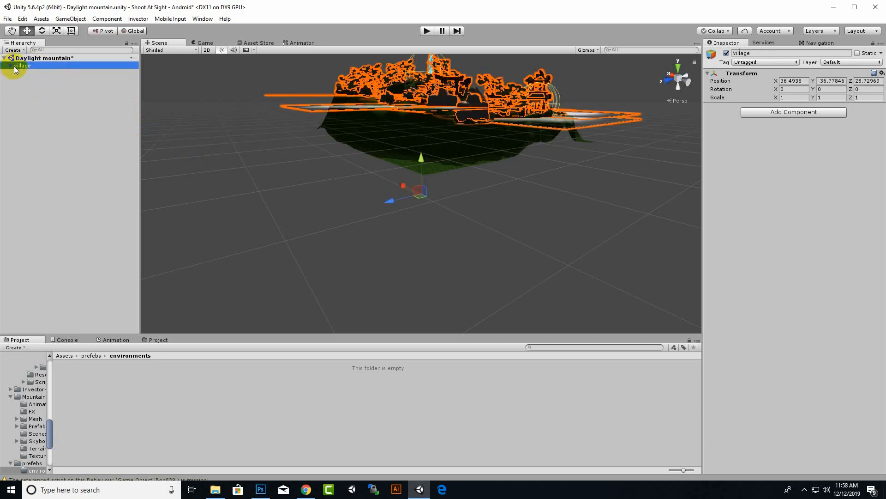
Switch the village object off and on to check the grouping, and save it as a prefab in the environments folder
left_click(726, 53)
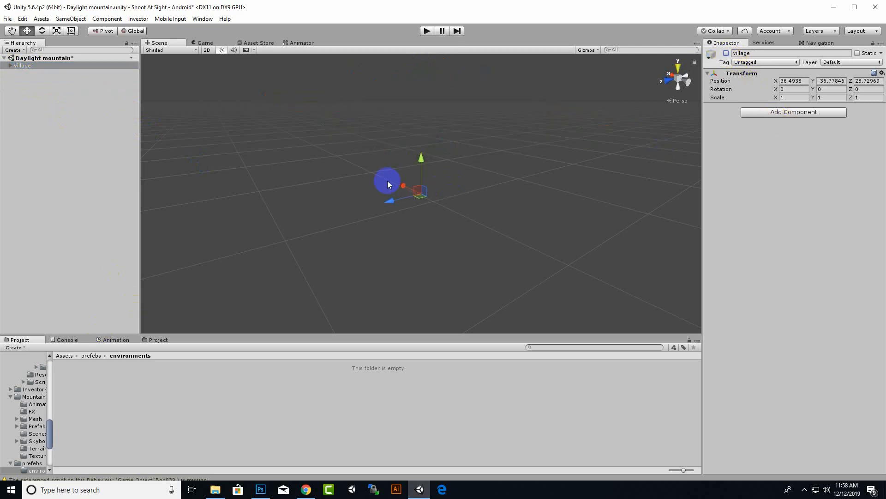
left_click(727, 53)
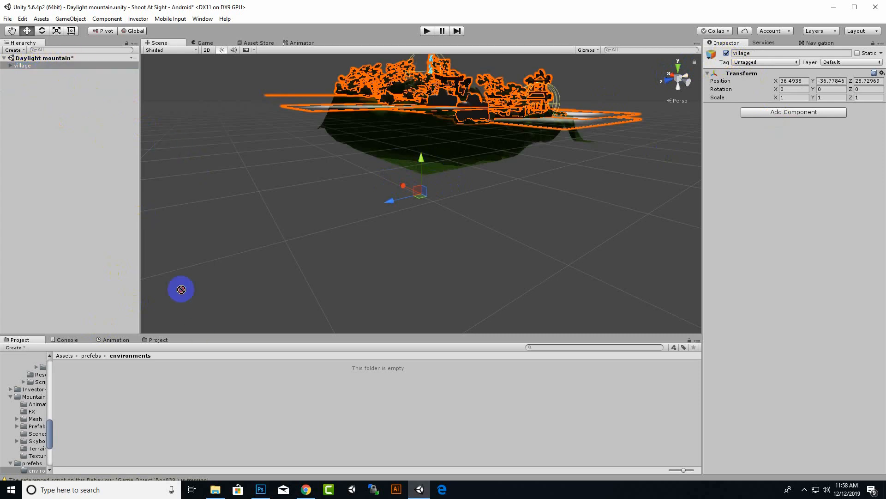
left_click_drag(223, 478, 74, 383)
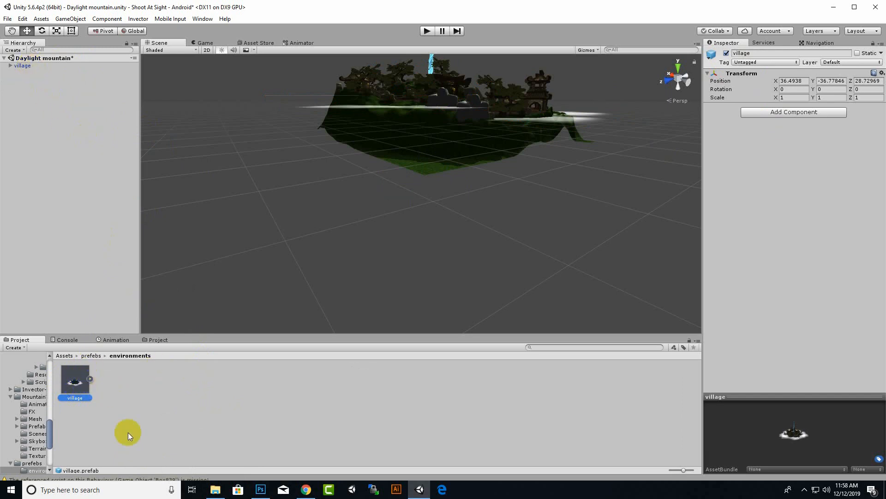
Open scene2 from the project's scenes folder and delete its Terrain object
left_click(64, 355)
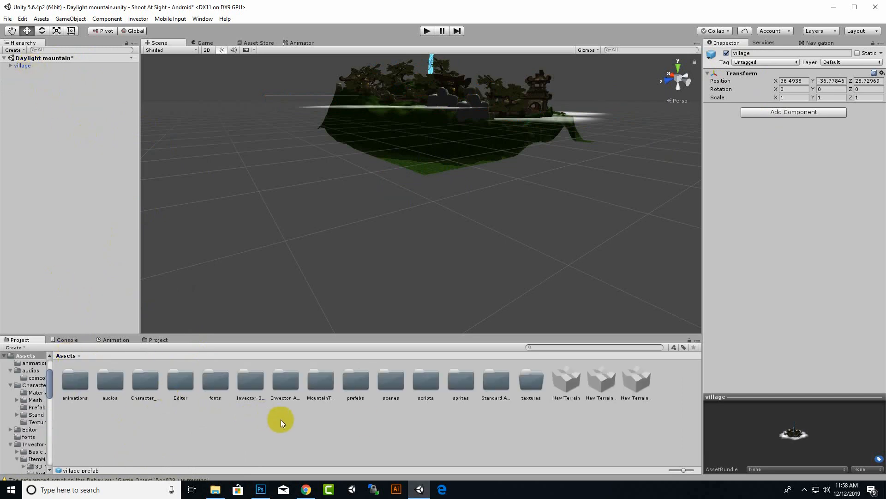
double_click(391, 390)
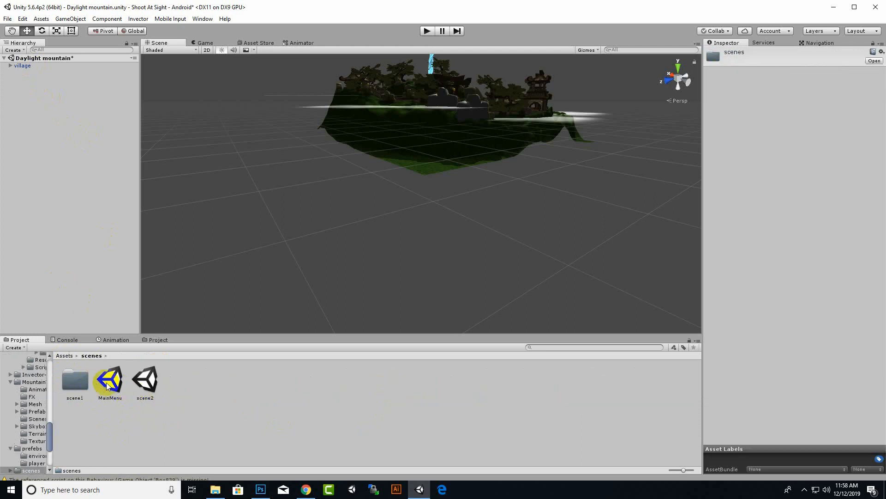
double_click(145, 380)
left_click(422, 269)
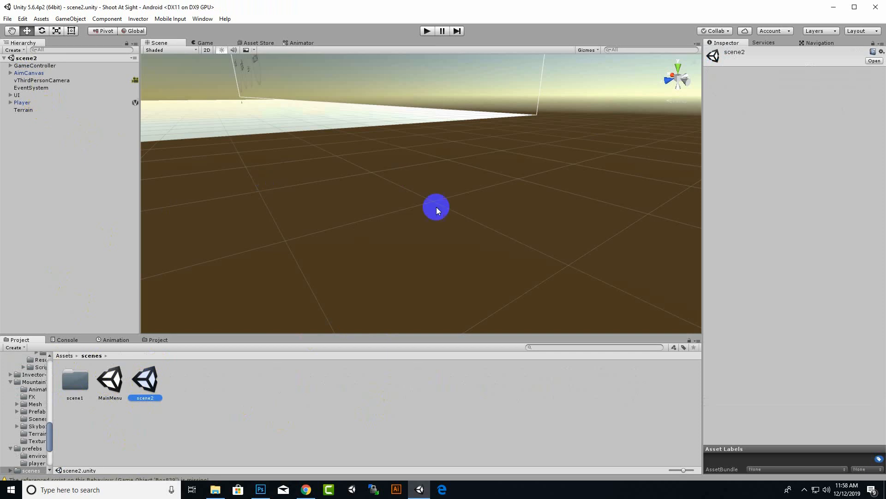
left_click(40, 110)
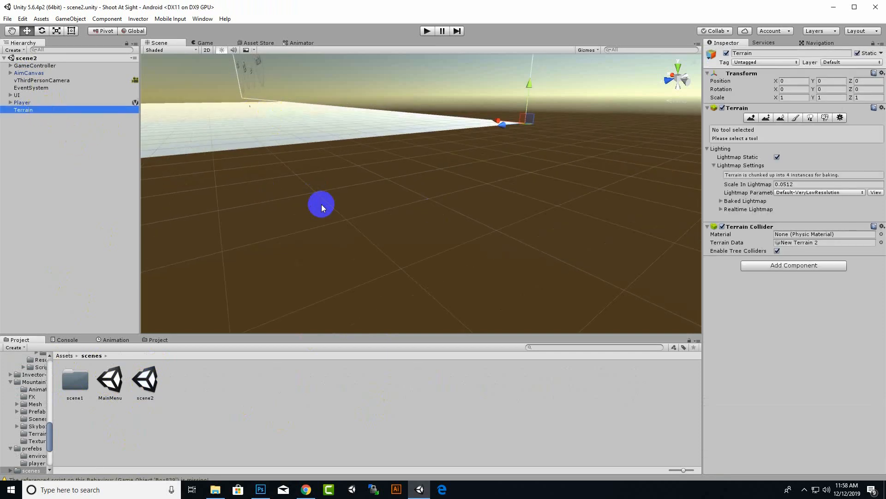
key("Delete")
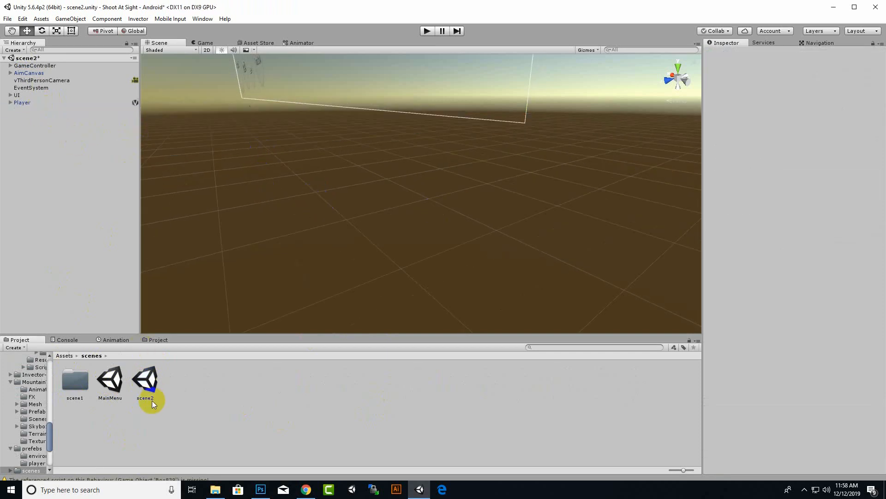
Place the village prefab from the environments folder inside prefebs into scene2
left_click(65, 356)
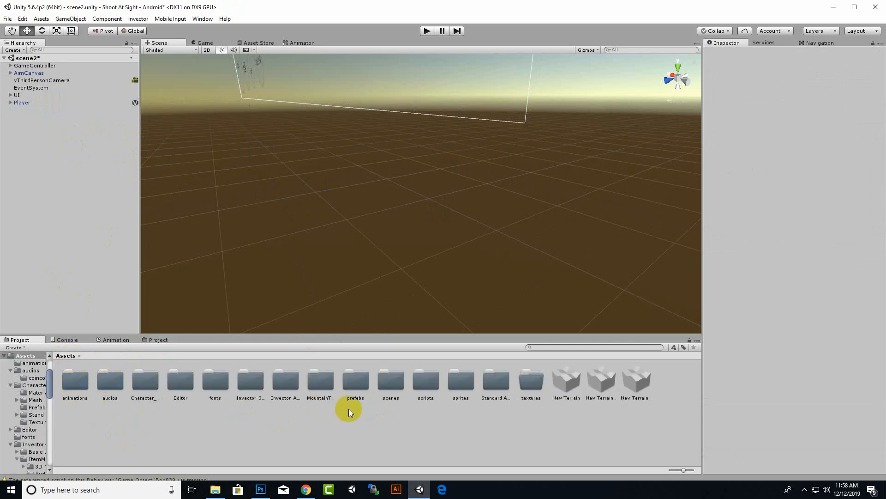
double_click(362, 388)
double_click(89, 389)
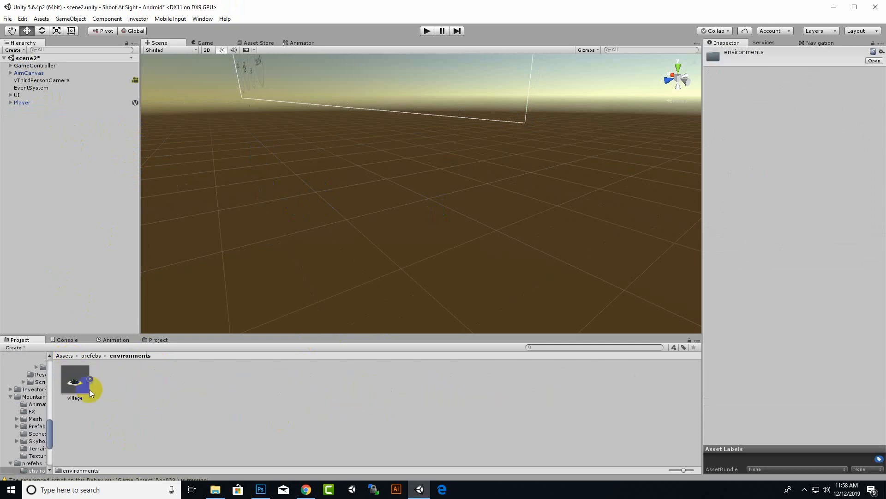
left_click_drag(78, 384, 476, 190)
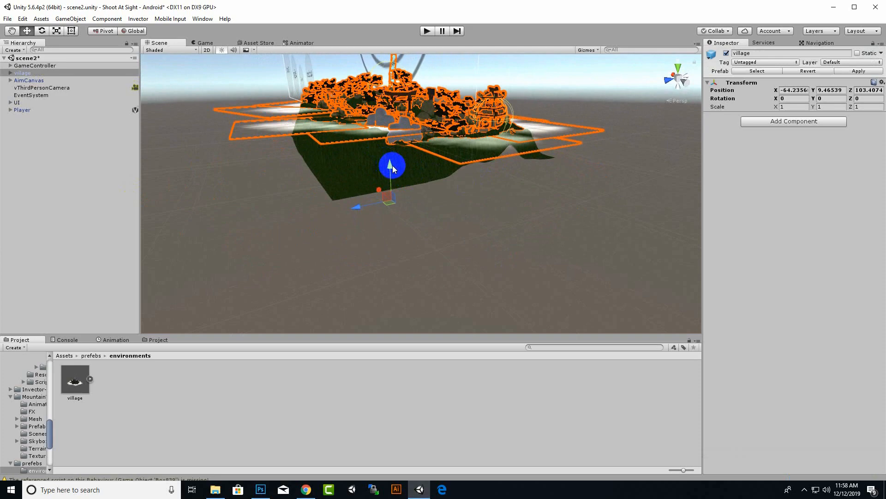
left_click_drag(392, 165, 373, 185)
Set the village object's position to X 0, Y 0, Z 0 and save scene2
left_click_drag(658, 143, 547, 183, "alt")
left_click(804, 92)
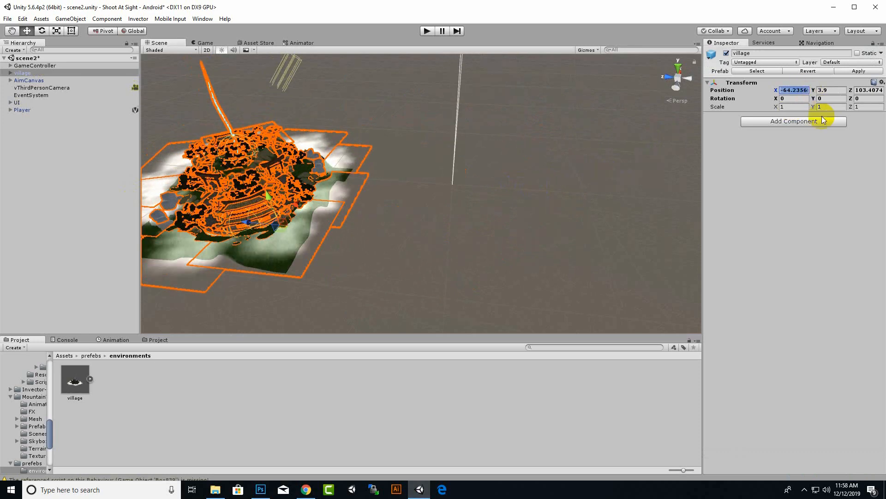
type("0")
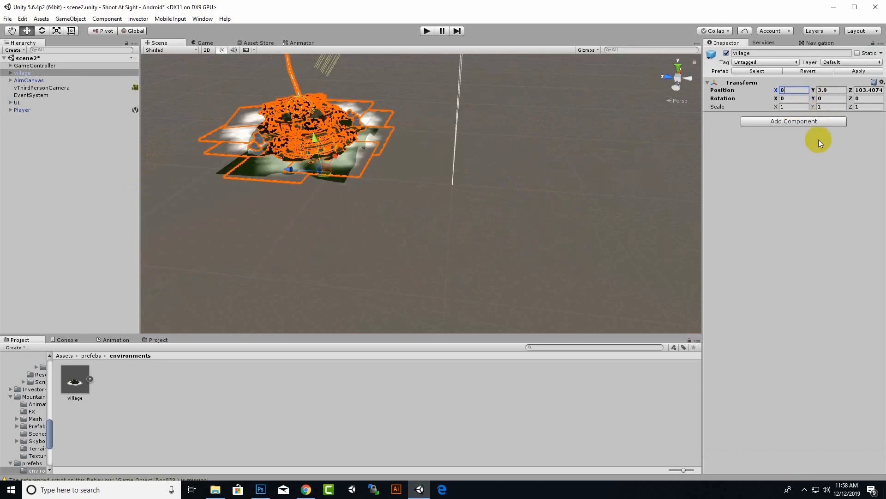
key("Tab")
type("0")
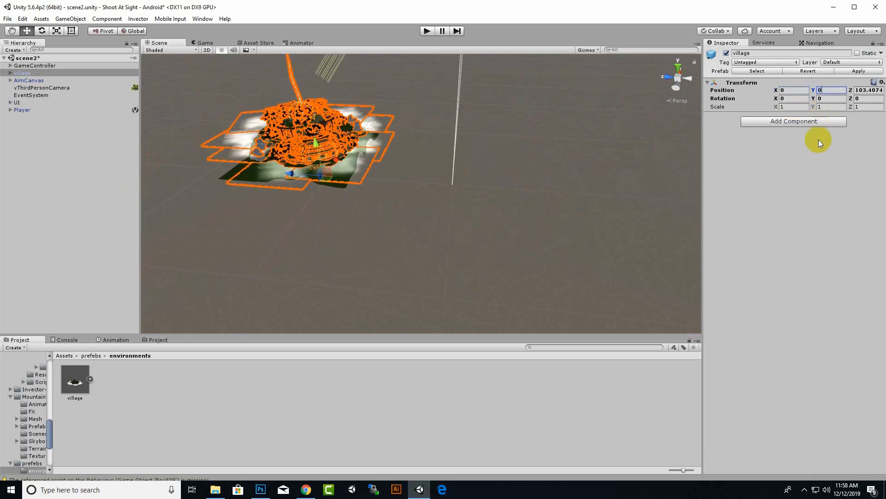
key("Tab")
type("0")
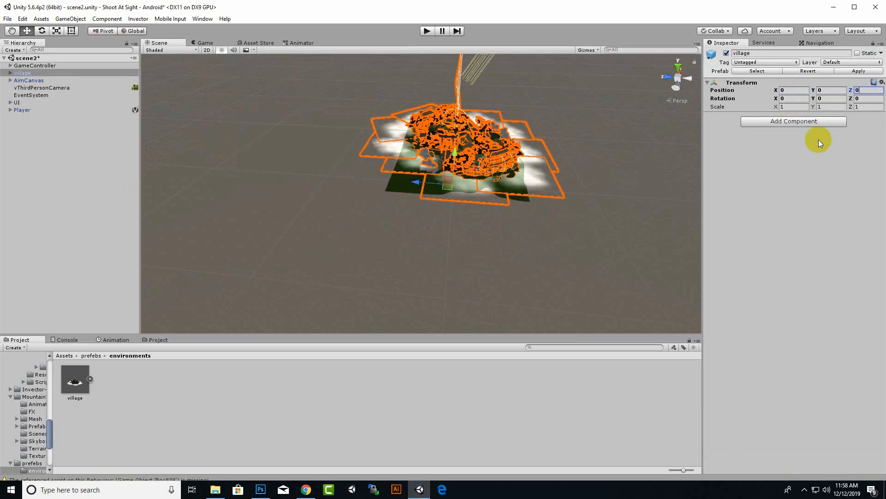
key("ctrl+s")
Reset the Player's position to the origin, setting X and Z to 0
left_click(29, 109)
key("f")
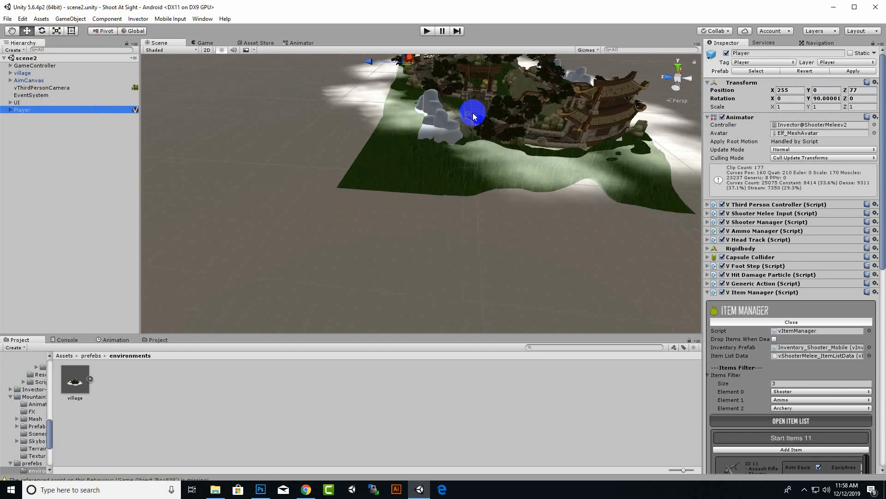
left_click(794, 90)
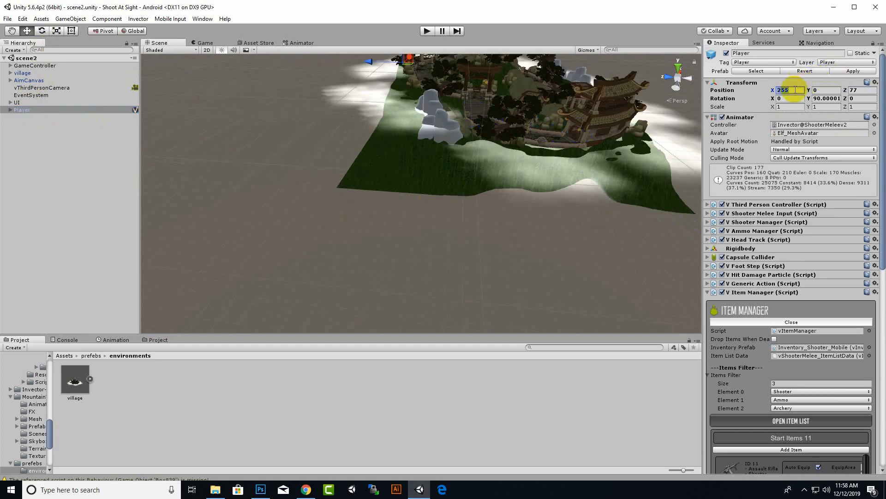
type("0")
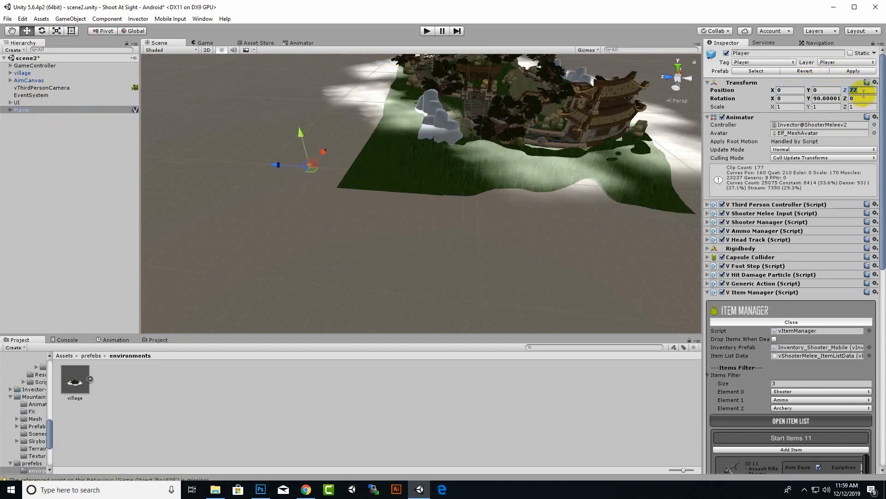
Move the Player up onto the village's stone path near the staircase, to about X -15.3, Y 38.6, Z -24.1
left_click_drag(522, 184, 369, 193, "alt")
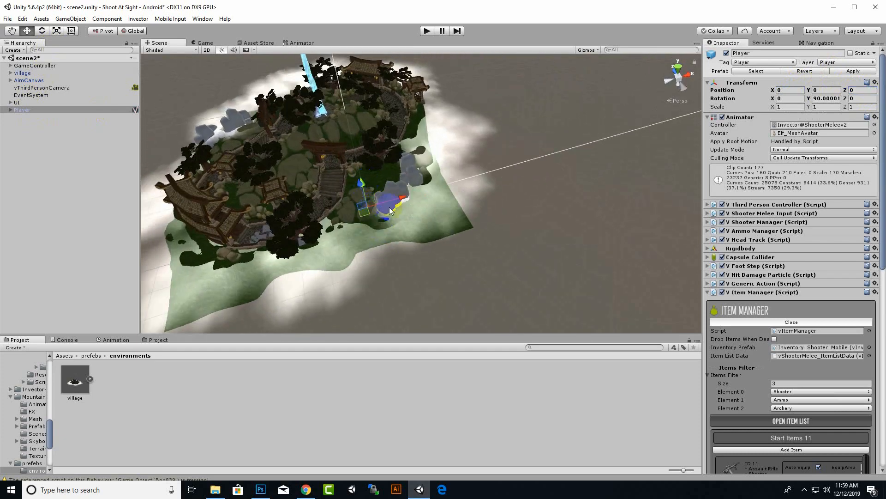
key("f")
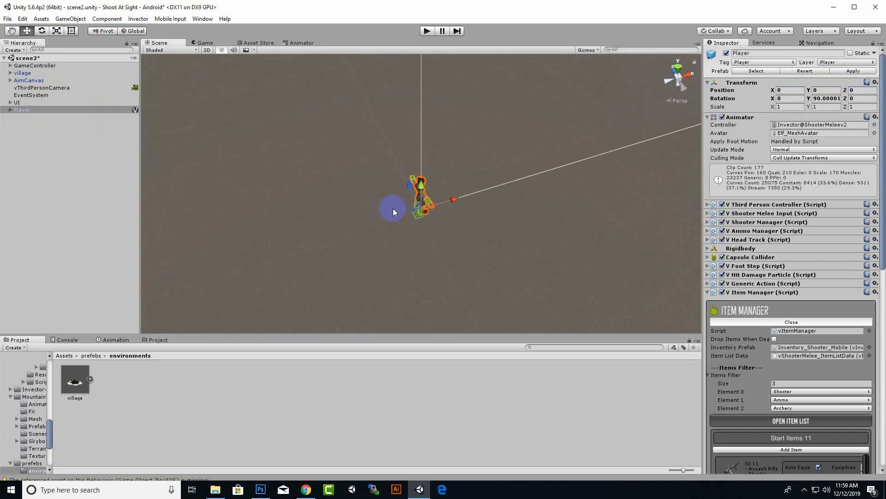
left_click_drag(422, 184, 350, 71)
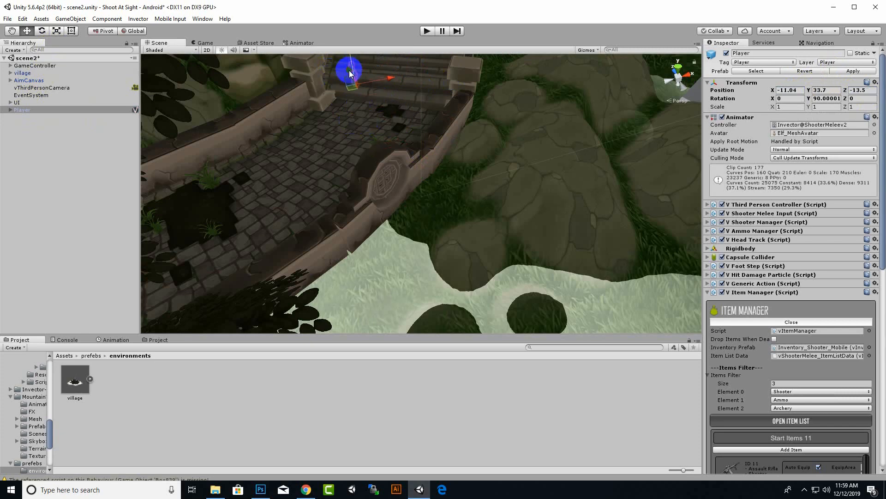
left_click_drag(396, 112, 382, 148, "alt")
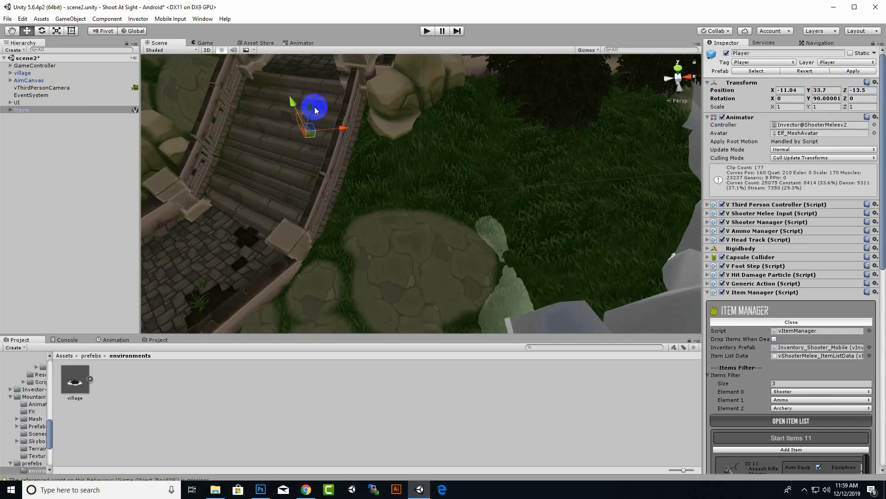
left_click_drag(315, 107, 282, 165)
left_click_drag(326, 211, 240, 210)
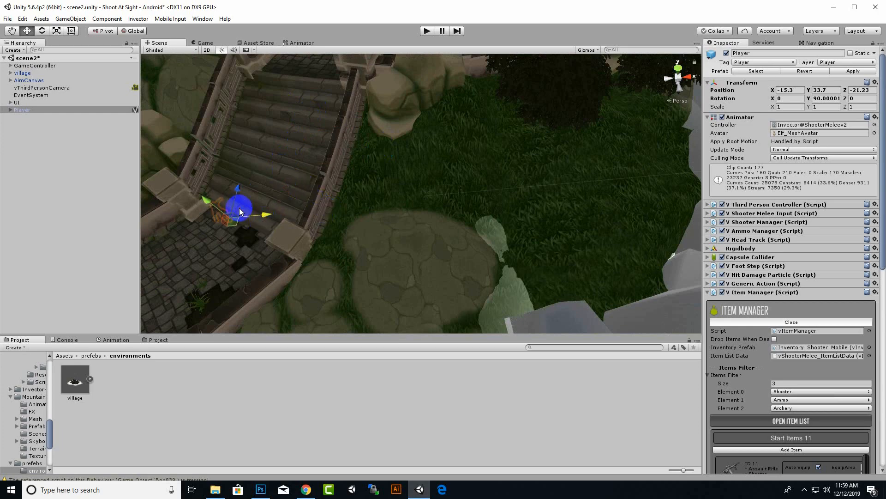
left_click_drag(193, 245, 142, 231)
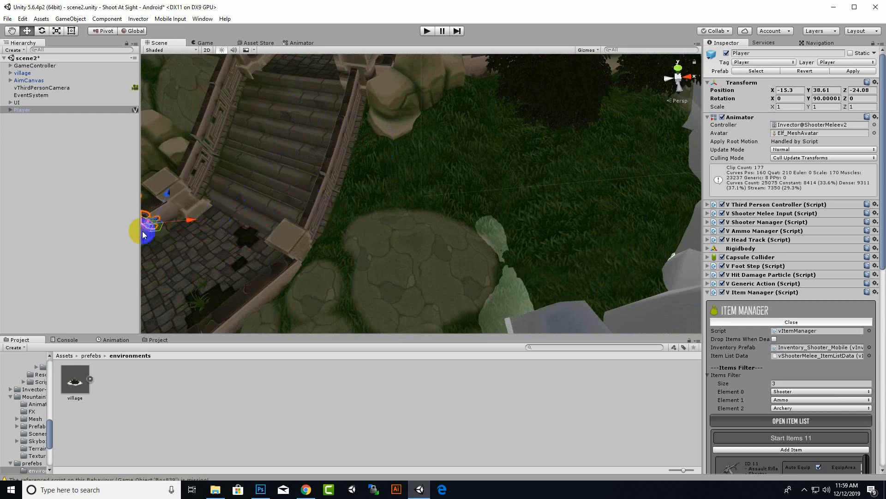
Reposition the Player on the paving at the foot of the stairs, to about X -12.9, Z -26.3
left_click_drag(281, 257, 472, 178, "alt")
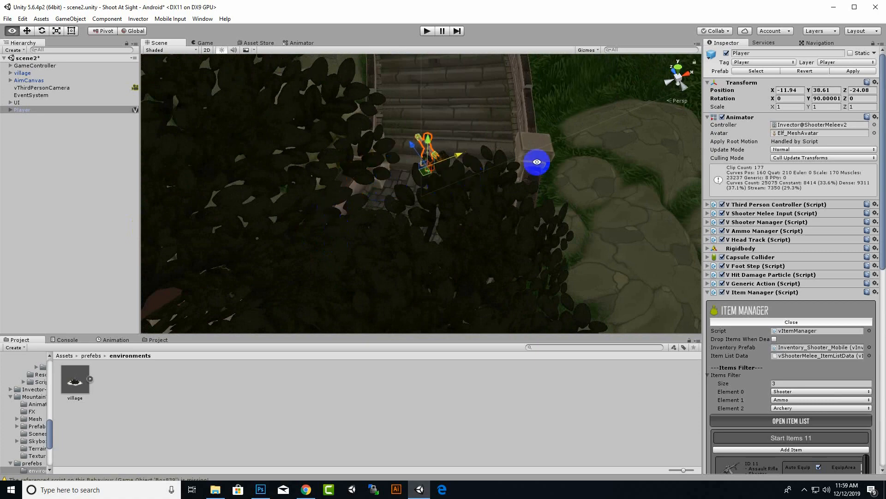
left_click_drag(577, 151, 534, 158, "alt")
left_click_drag(249, 251, 350, 131, "alt")
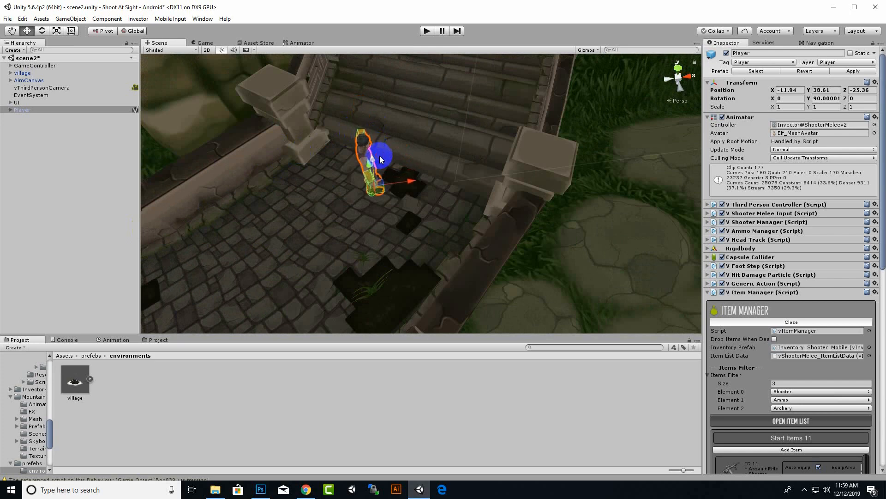
left_click_drag(370, 164, 376, 214)
left_click_drag(341, 175, 359, 194)
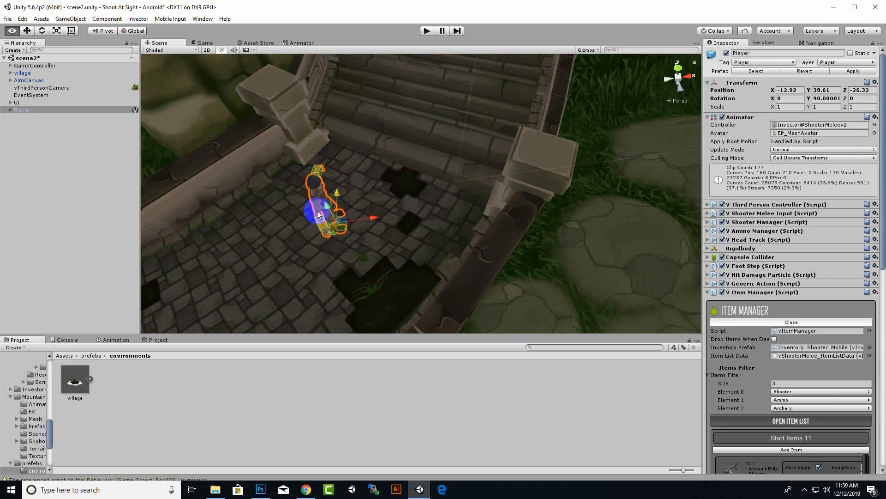
Rotate the Player about the vertical axis to about 51° so that it faces the staircase, and return to the Move tool
left_click(42, 31)
left_click_drag(355, 246, 412, 234)
key("w")
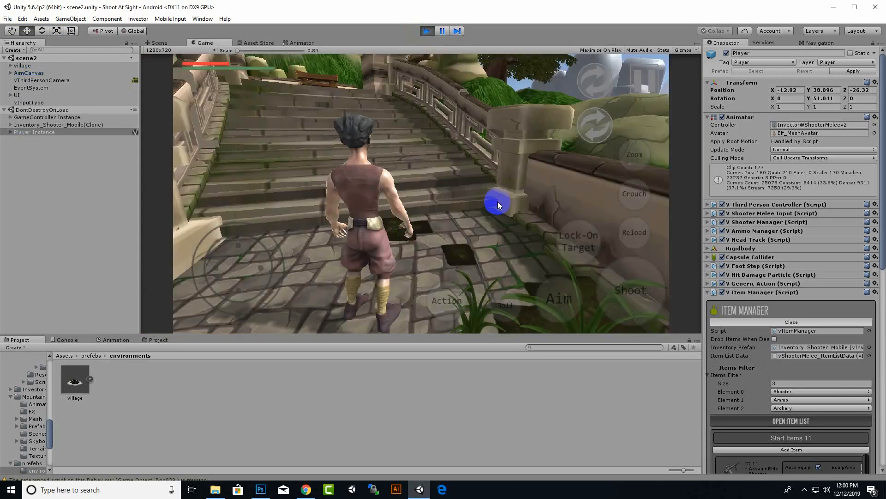
Play-test the Player near the stairs by moving around, aiming through the rifle scope and shooting, and end the play test
left_click_drag(244, 262, 665, 402)
mouse_move(284, 240)
left_mouse_down()
mouse_move(289, 88)
mouse_move(269, 78)
mouse_move(249, 239)
mouse_move(225, 320)
mouse_move(208, 327)
mouse_move(211, 339)
mouse_move(237, 327)
mouse_move(238, 289)
mouse_move(451, 283)
mouse_move(562, 305)
mouse_move(625, 298)
mouse_move(587, 196)
mouse_move(650, 149)
mouse_move(648, 161)
left_mouse_up()
left_click(647, 161)
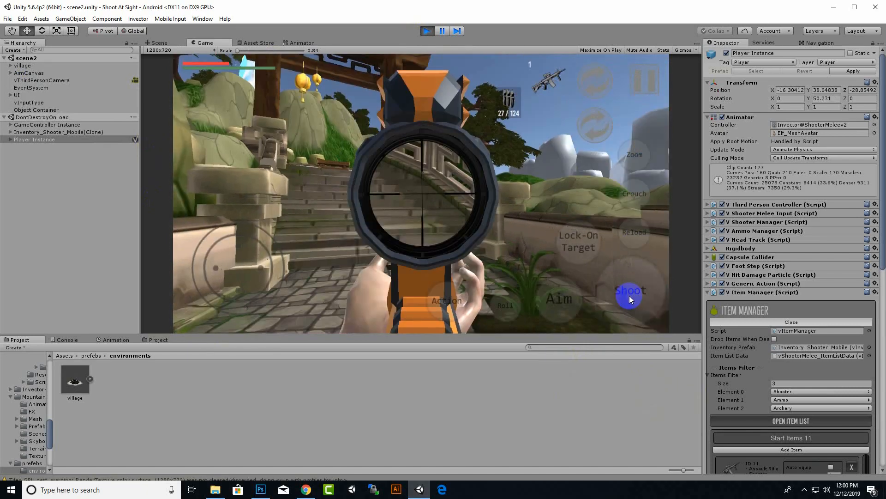
left_click(630, 296)
left_click(557, 306)
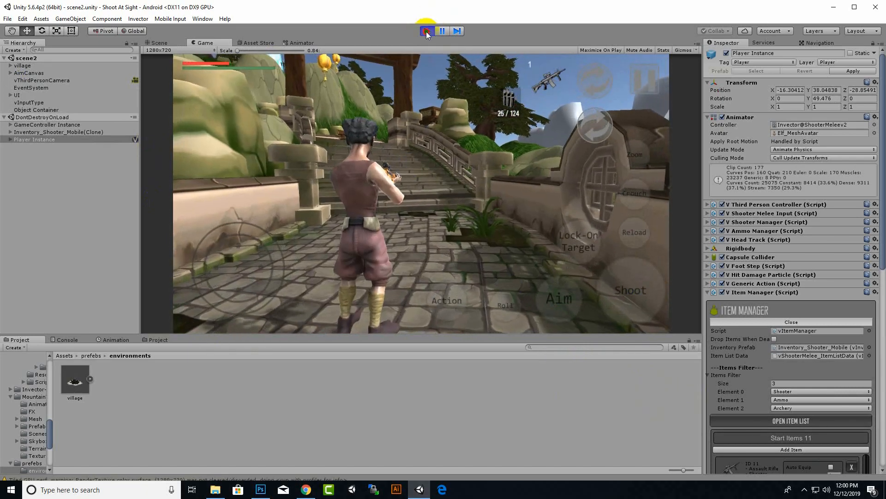
left_click(427, 30)
Examine the Player's placement at the foot of the stairs and the StraightStair024 mesh up close, and restart the play test
scroll(371, 203, "down", 4)
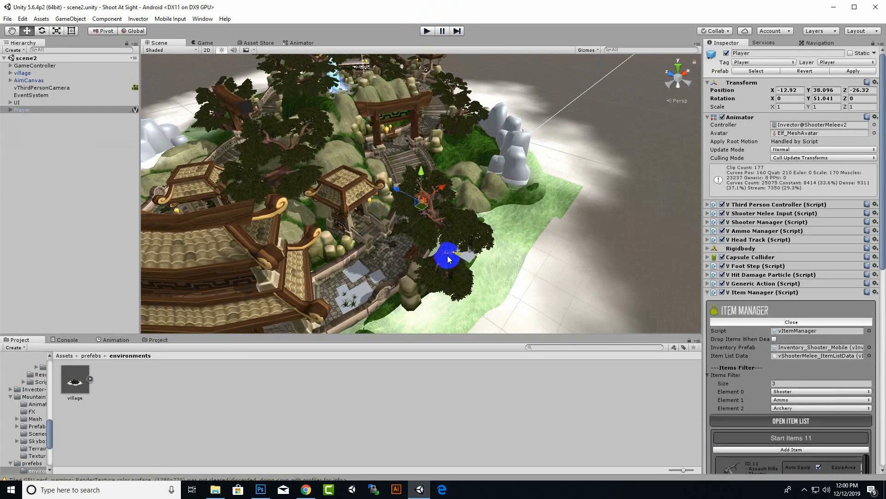
scroll(446, 255, "up", 8)
scroll(445, 215, "up", 6)
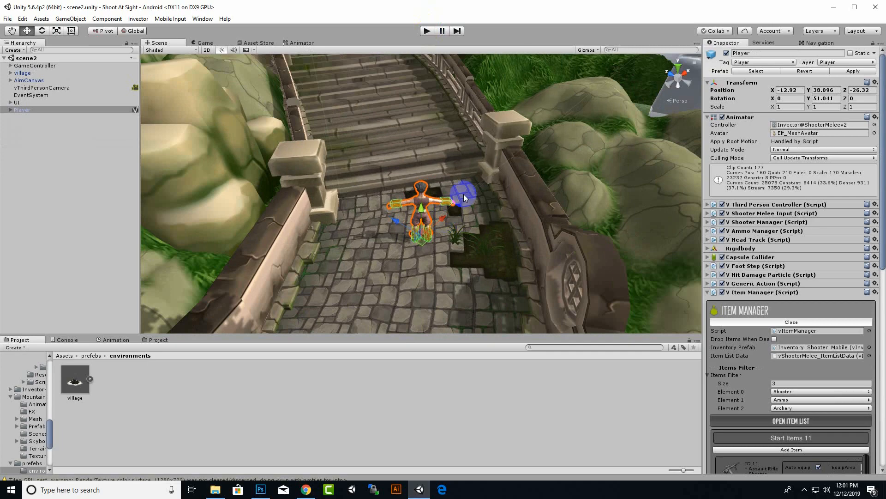
middle_click_drag(464, 194, 486, 214)
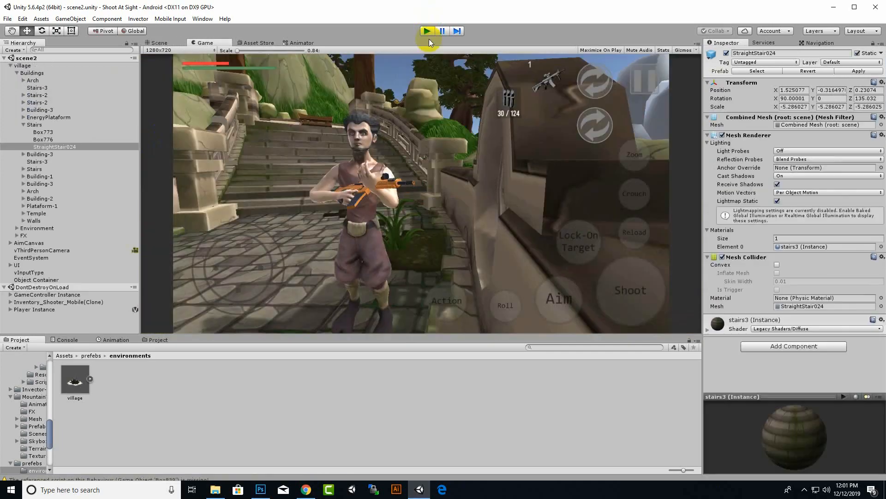
left_click(428, 33)
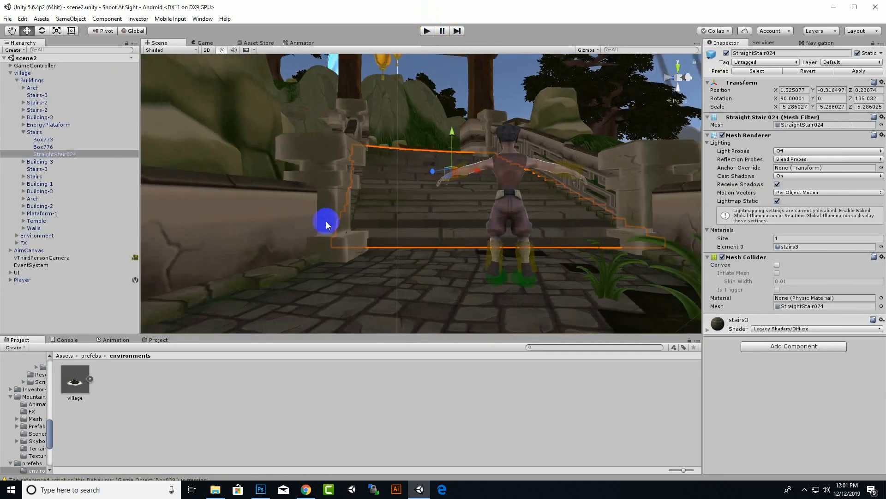
left_click_drag(326, 220, 369, 235, "alt")
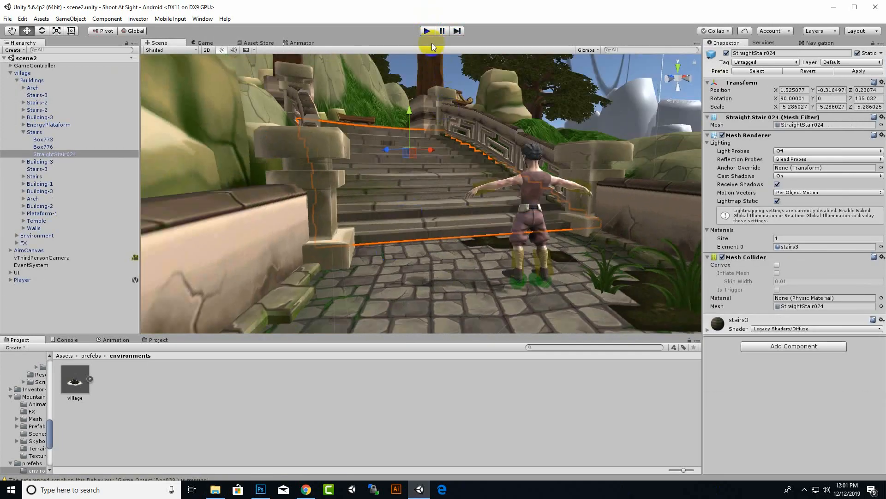
left_click(430, 34)
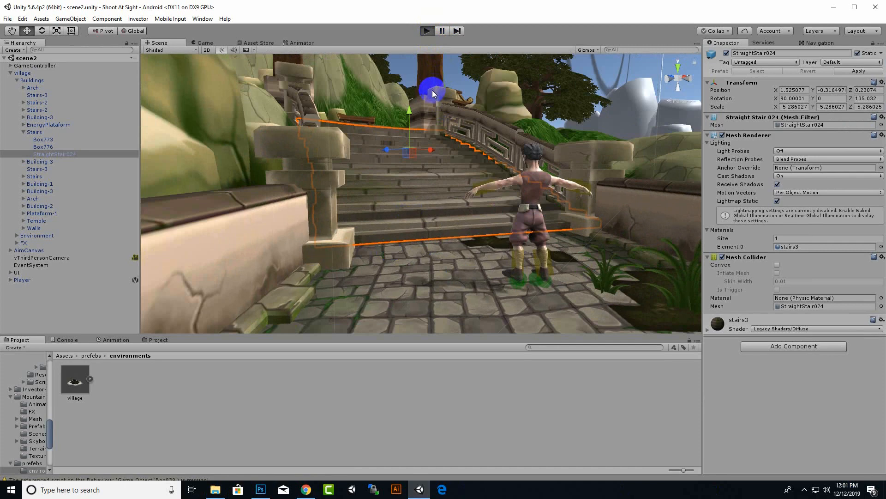